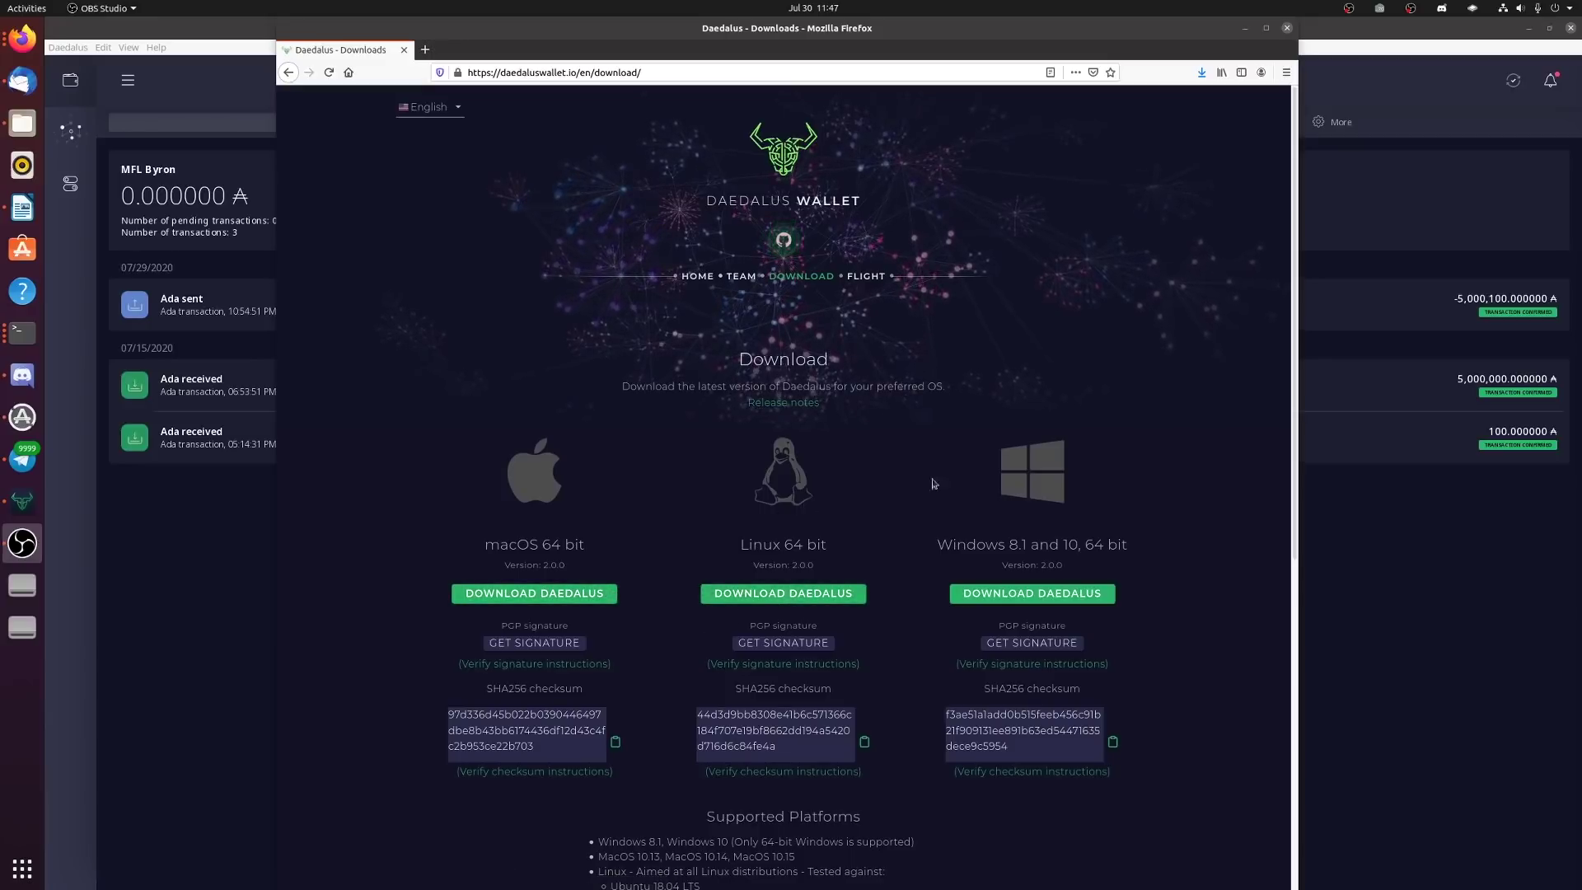
Switch from the browser to the Daedalus wallet and start restoring a wallet
click(1244, 30)
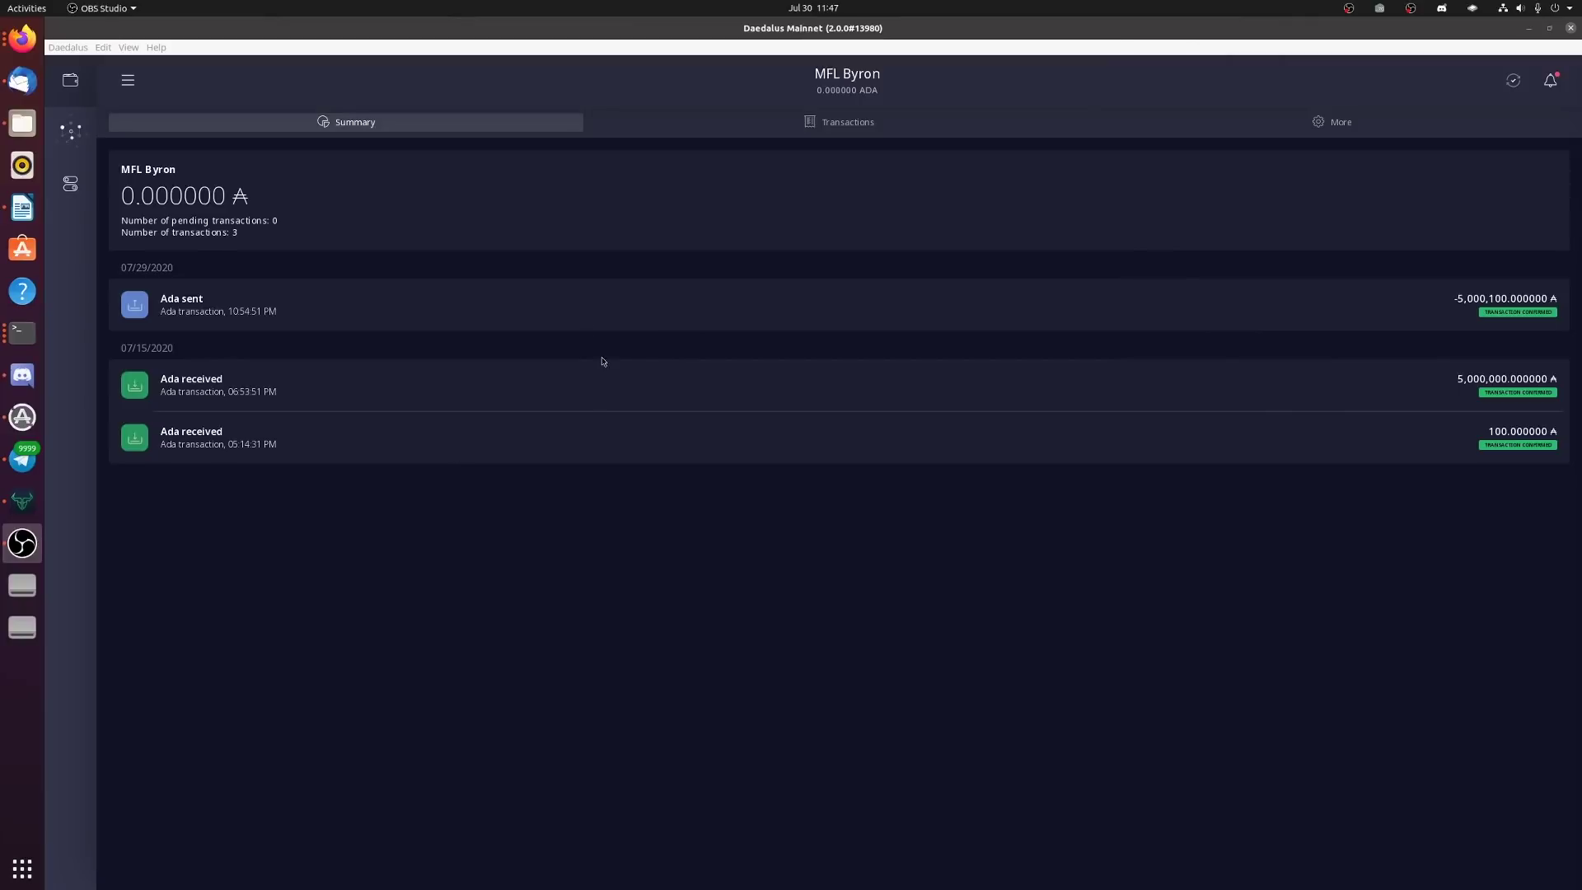
click(135, 80)
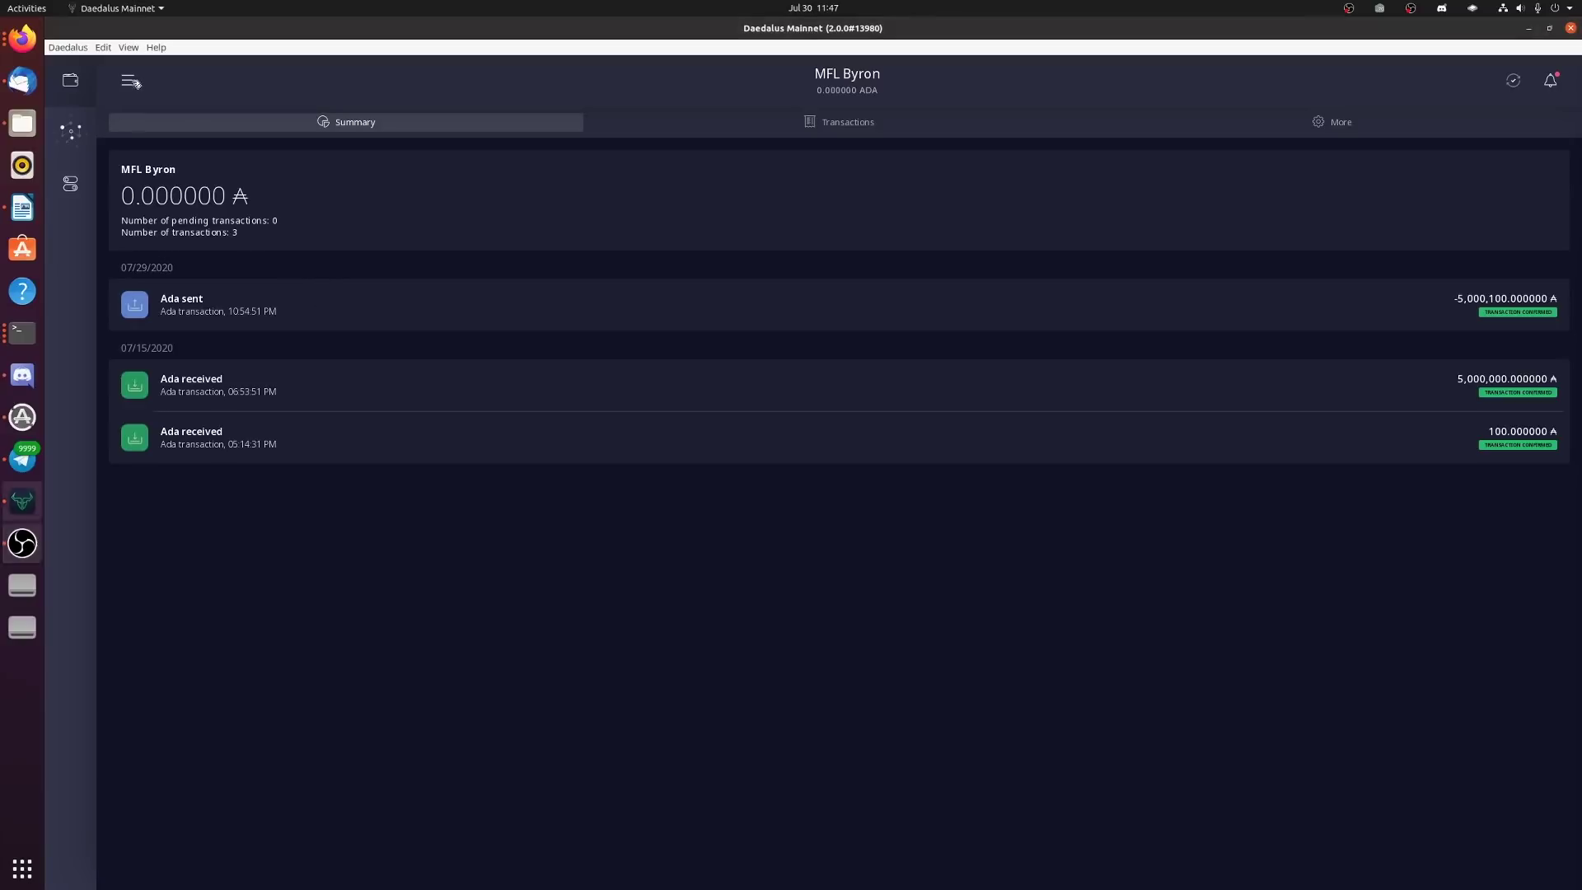
click(157, 857)
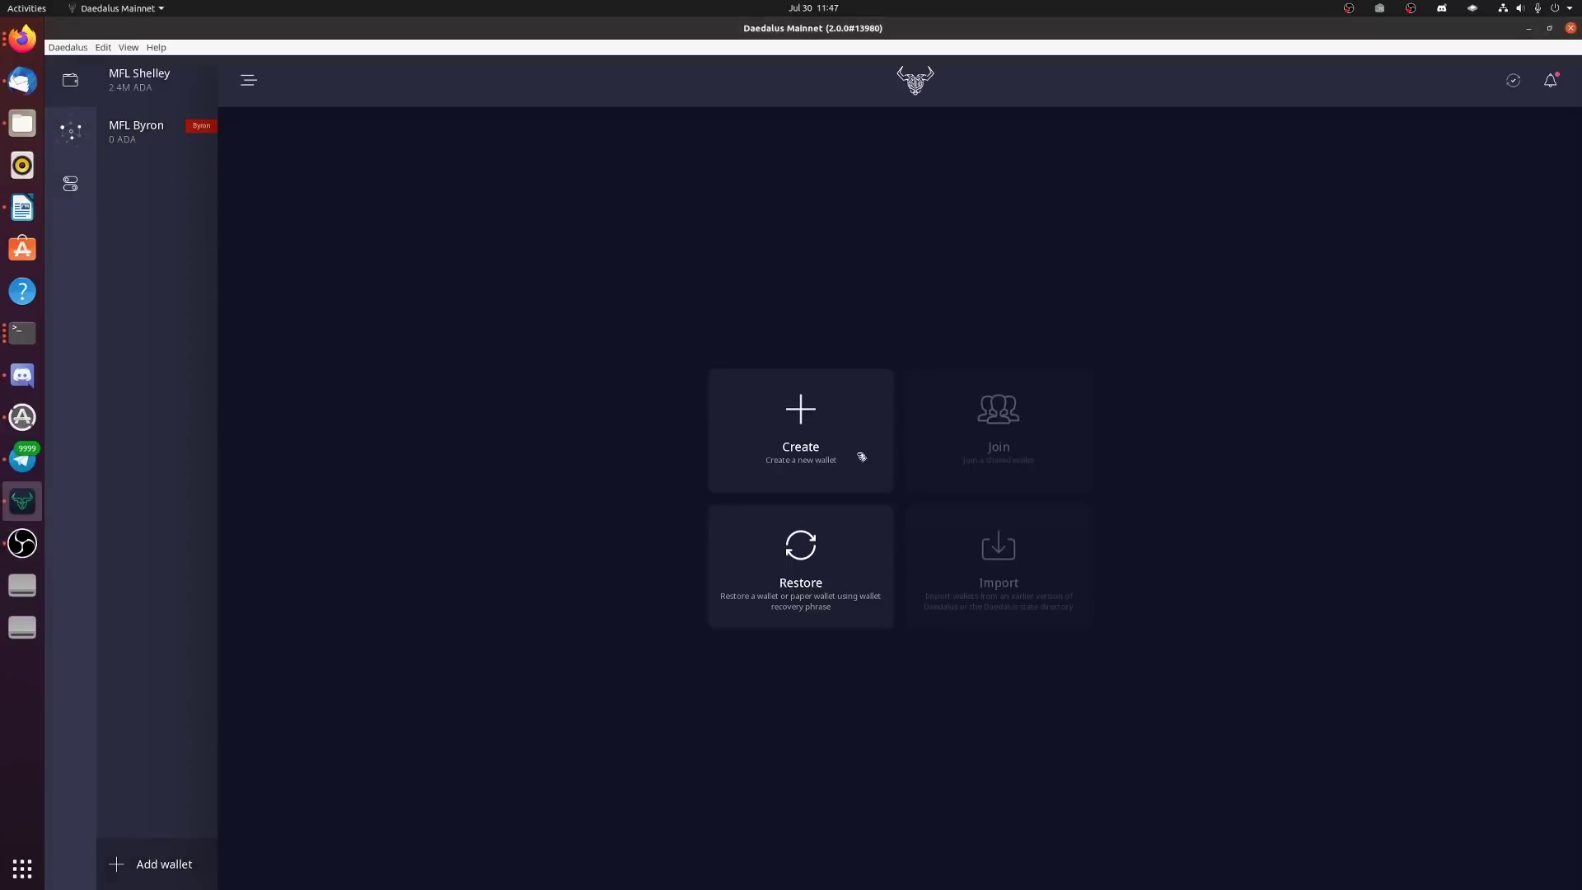
click(835, 597)
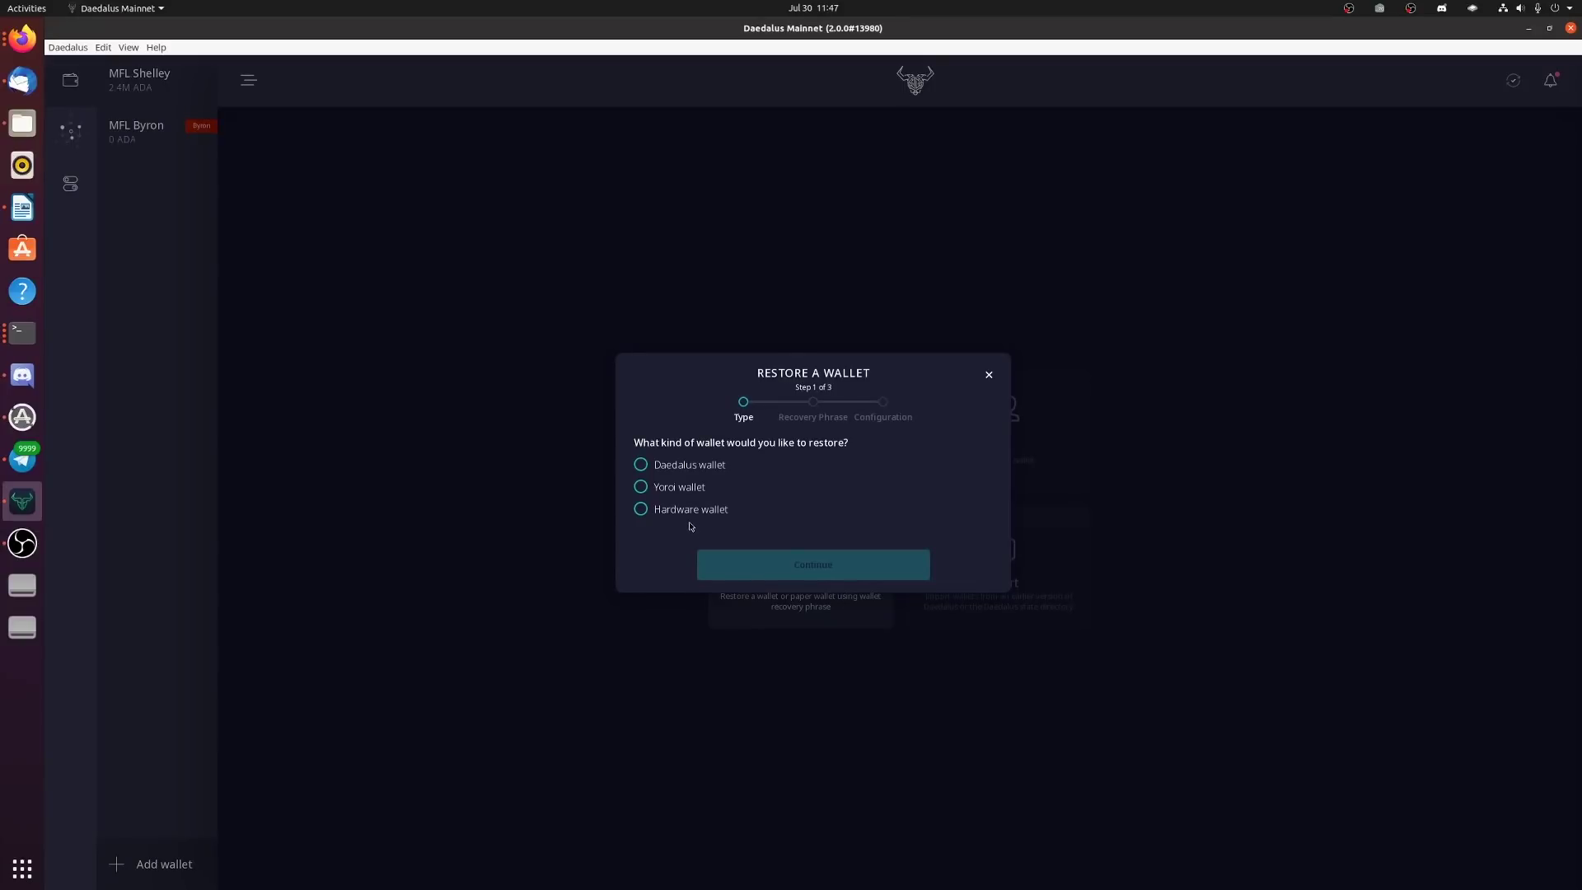
Choose to restore a Yoroi wallet of the 15-word Byron legacy type and continue to the recovery phrase stage
click(687, 466)
click(679, 449)
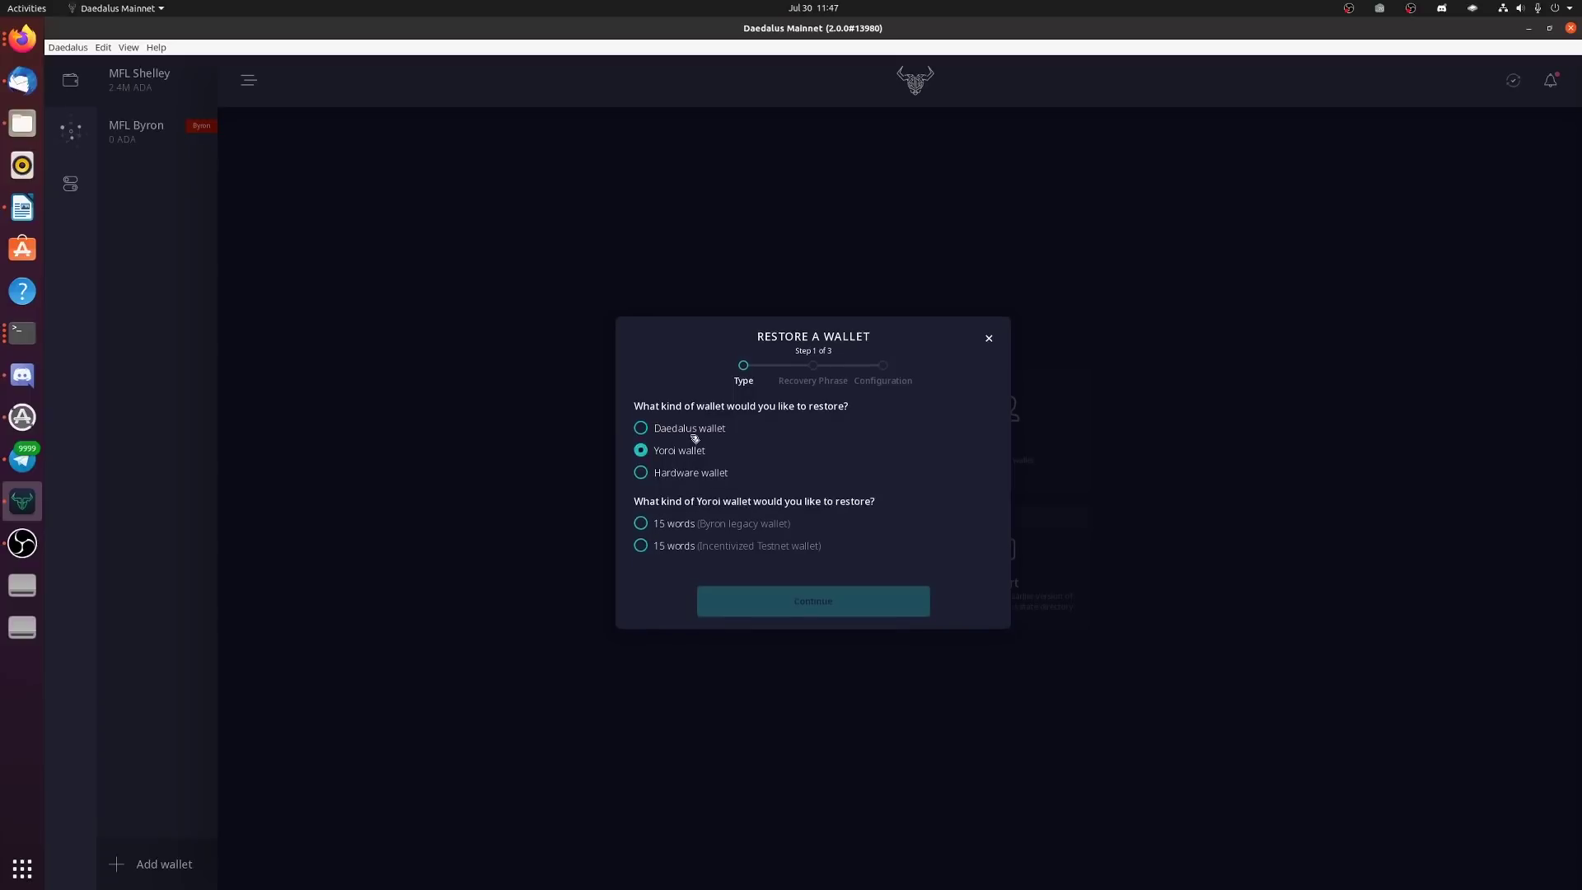
click(695, 439)
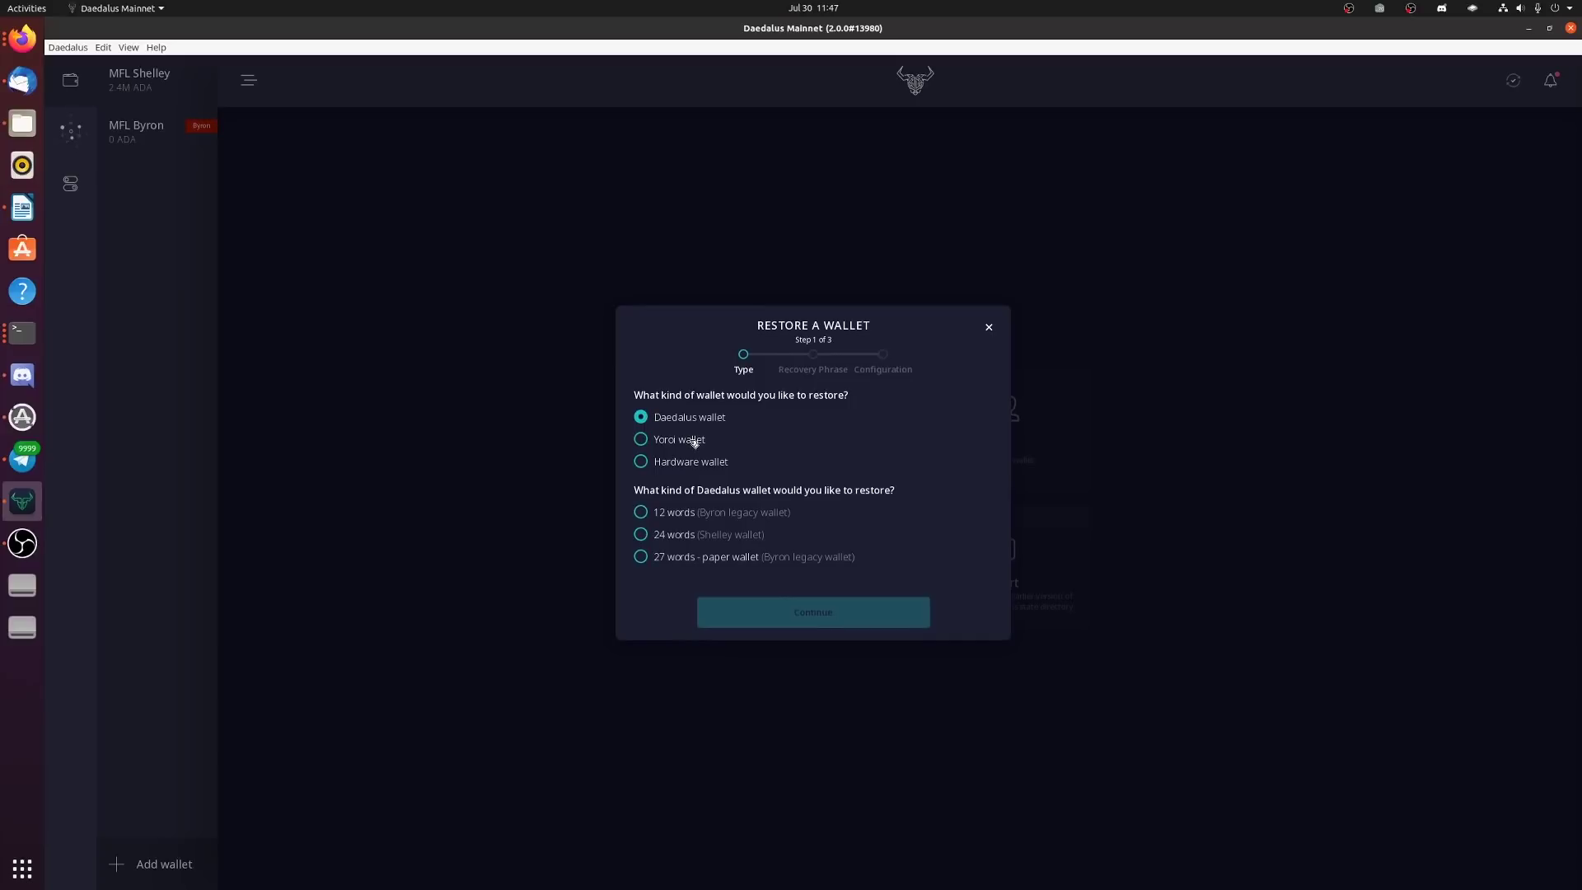
click(695, 442)
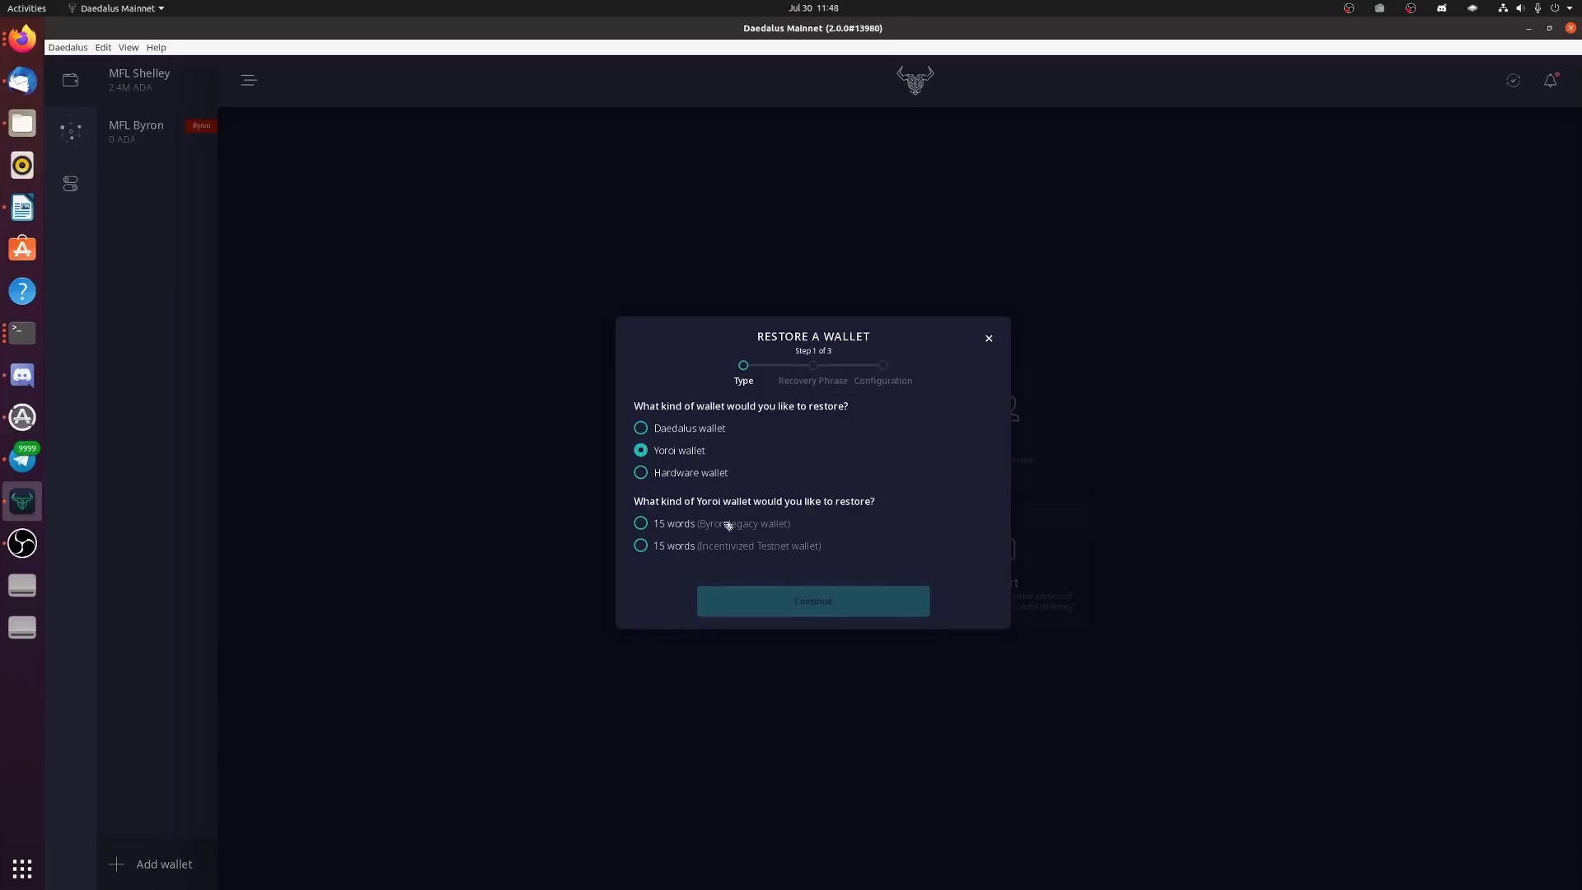
click(729, 525)
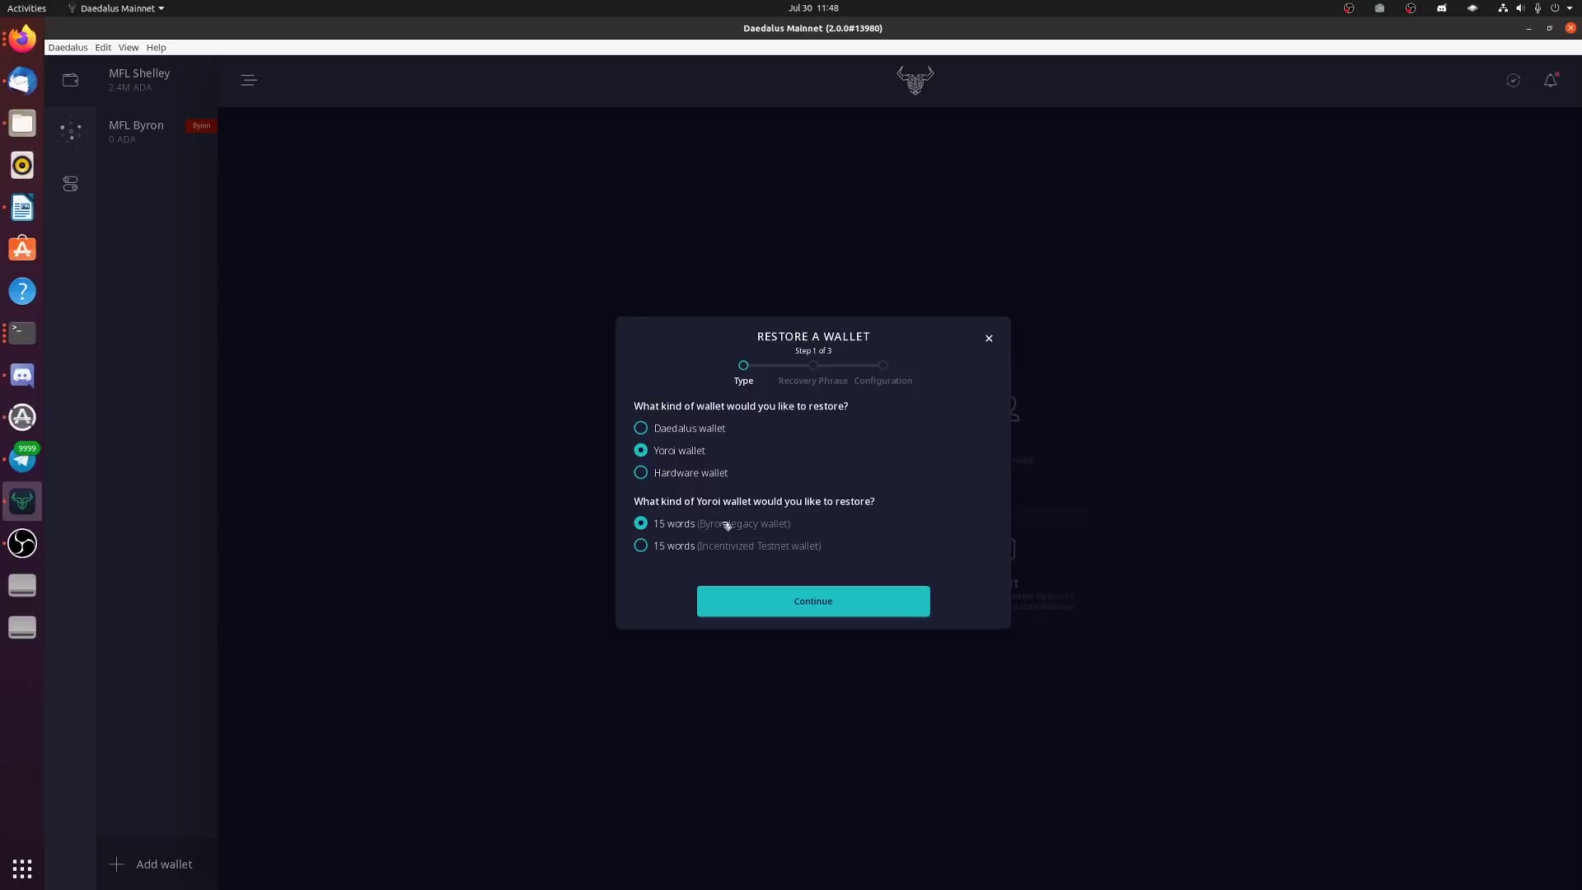
click(703, 430)
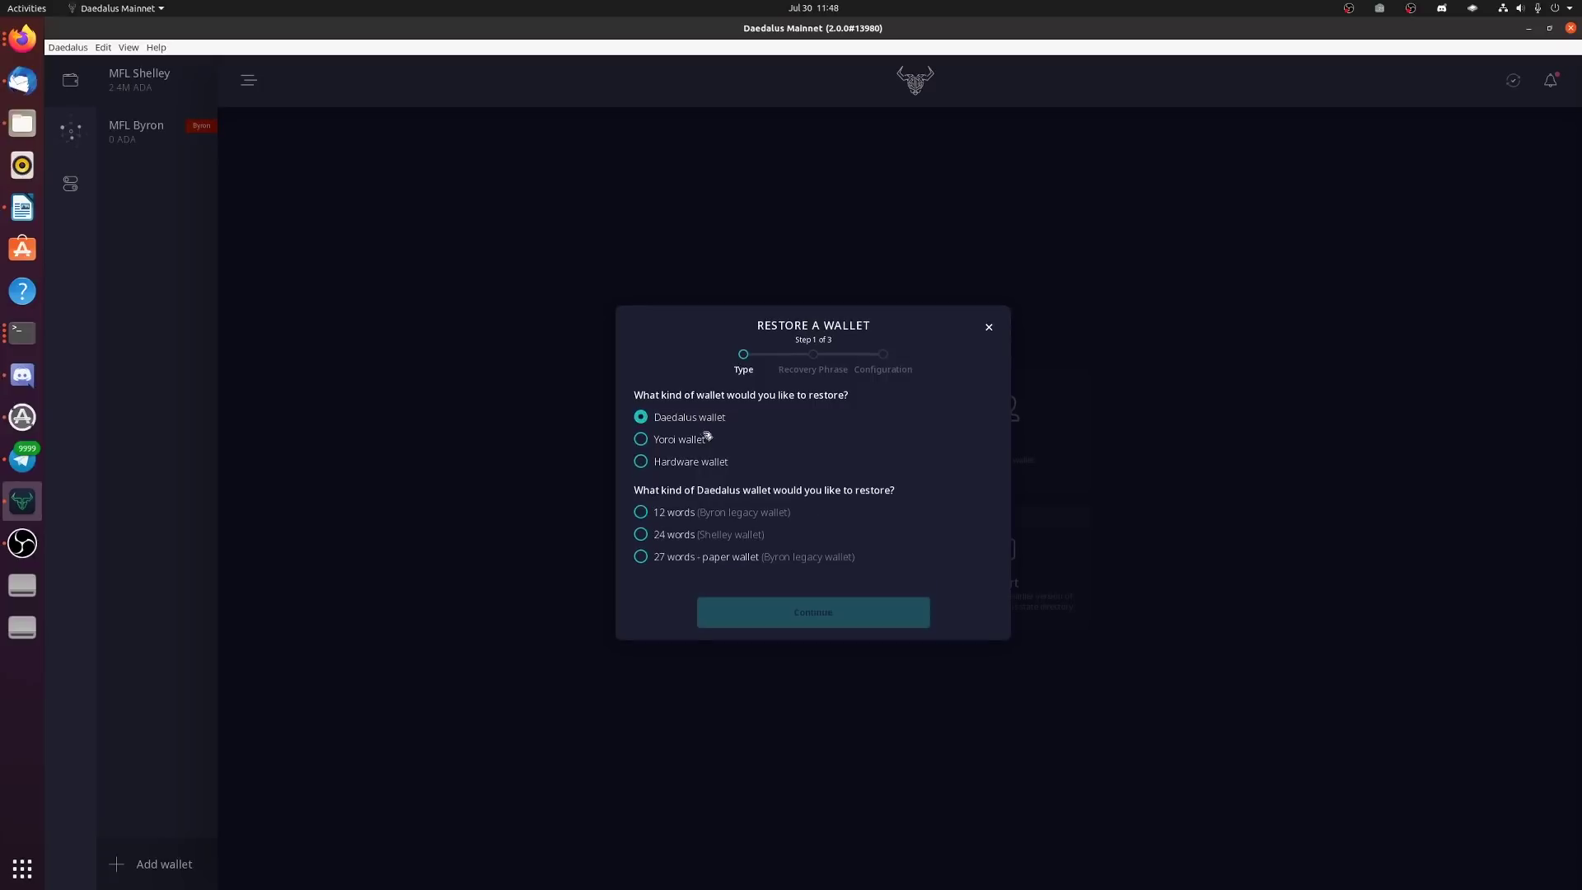
click(712, 514)
click(691, 440)
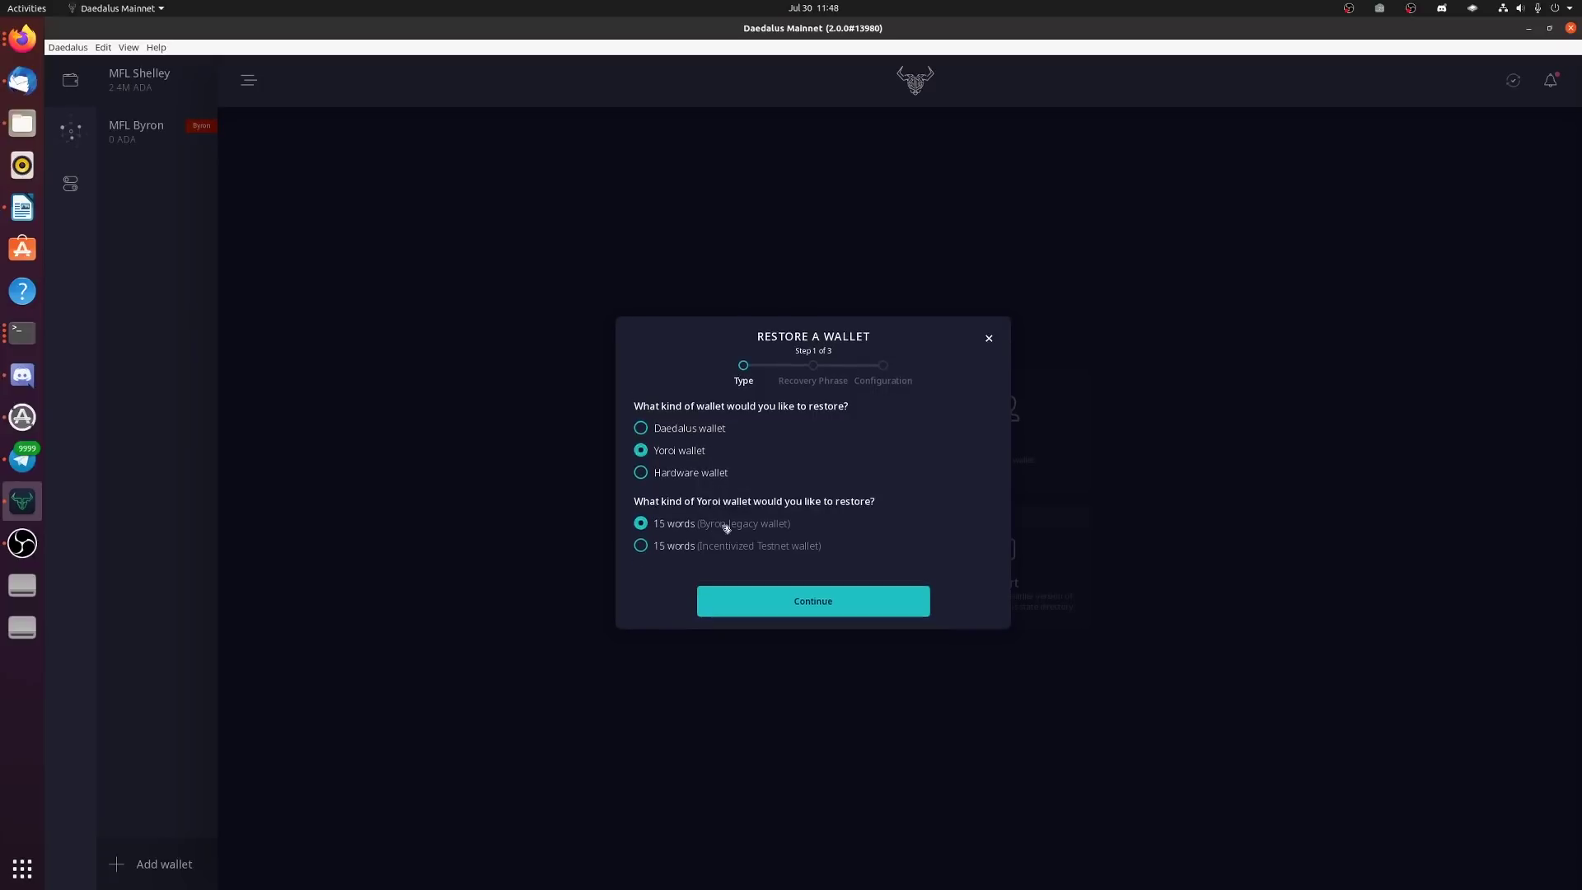
click(746, 602)
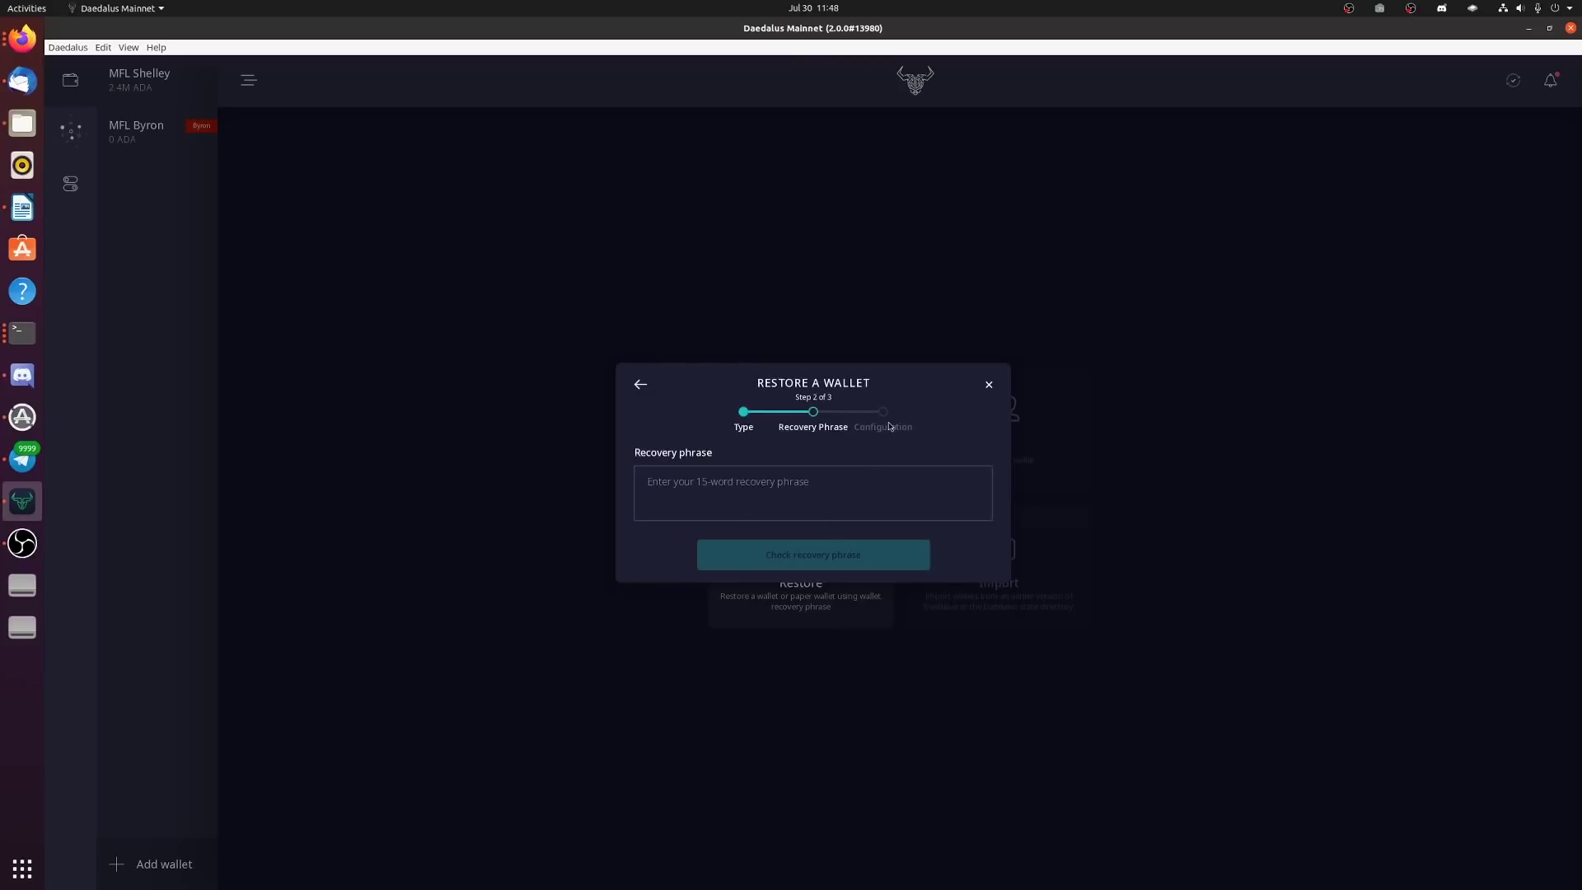
Make the 15-word recovery phrase field ready for entry
click(854, 489)
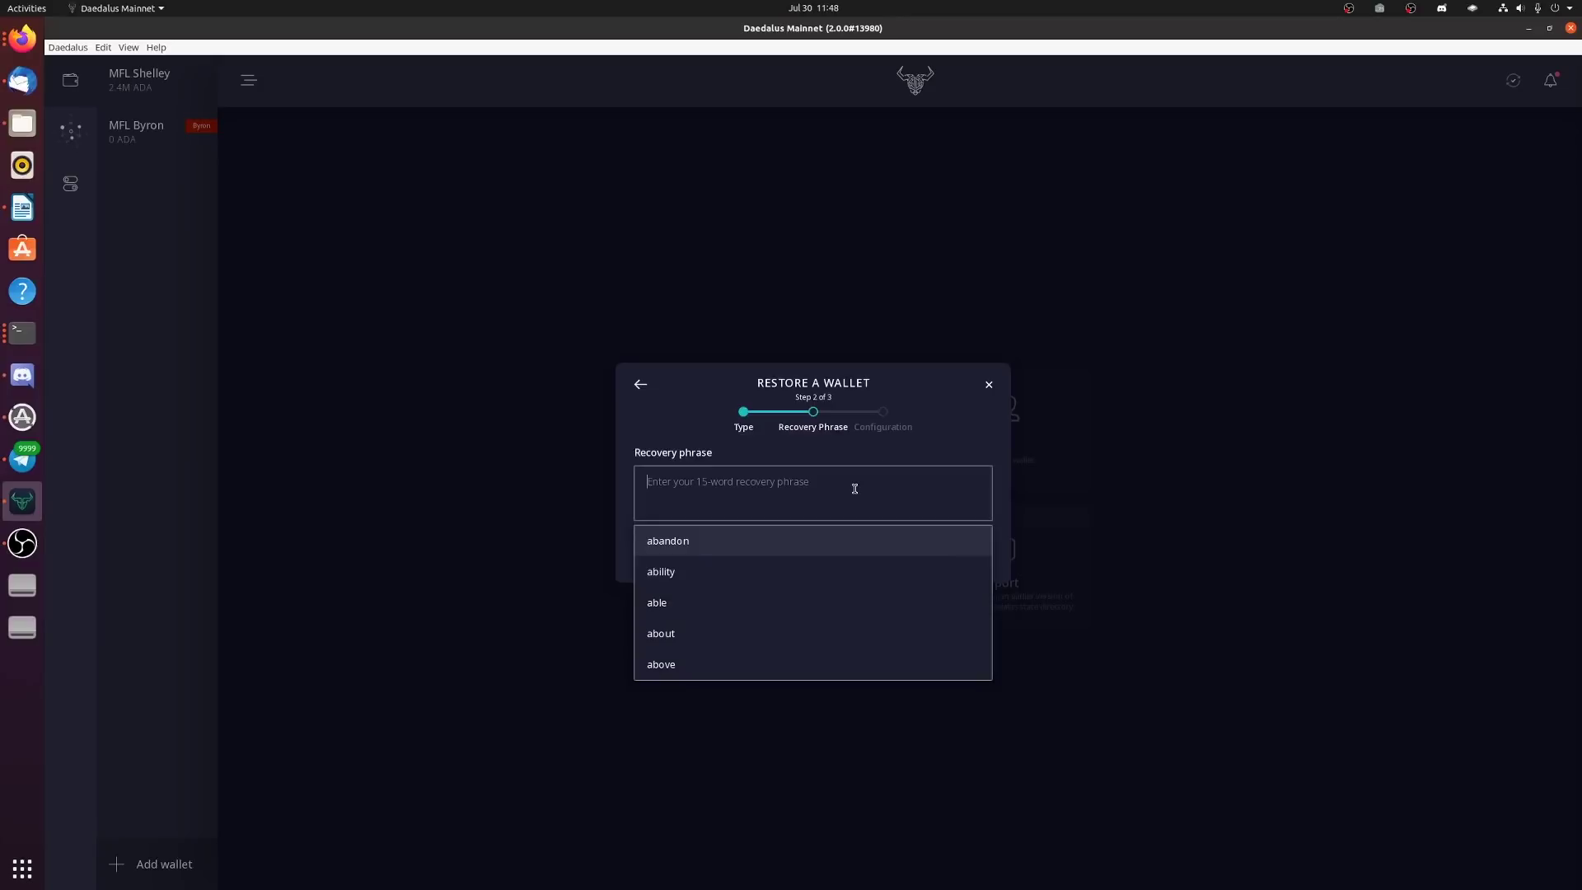
click(954, 443)
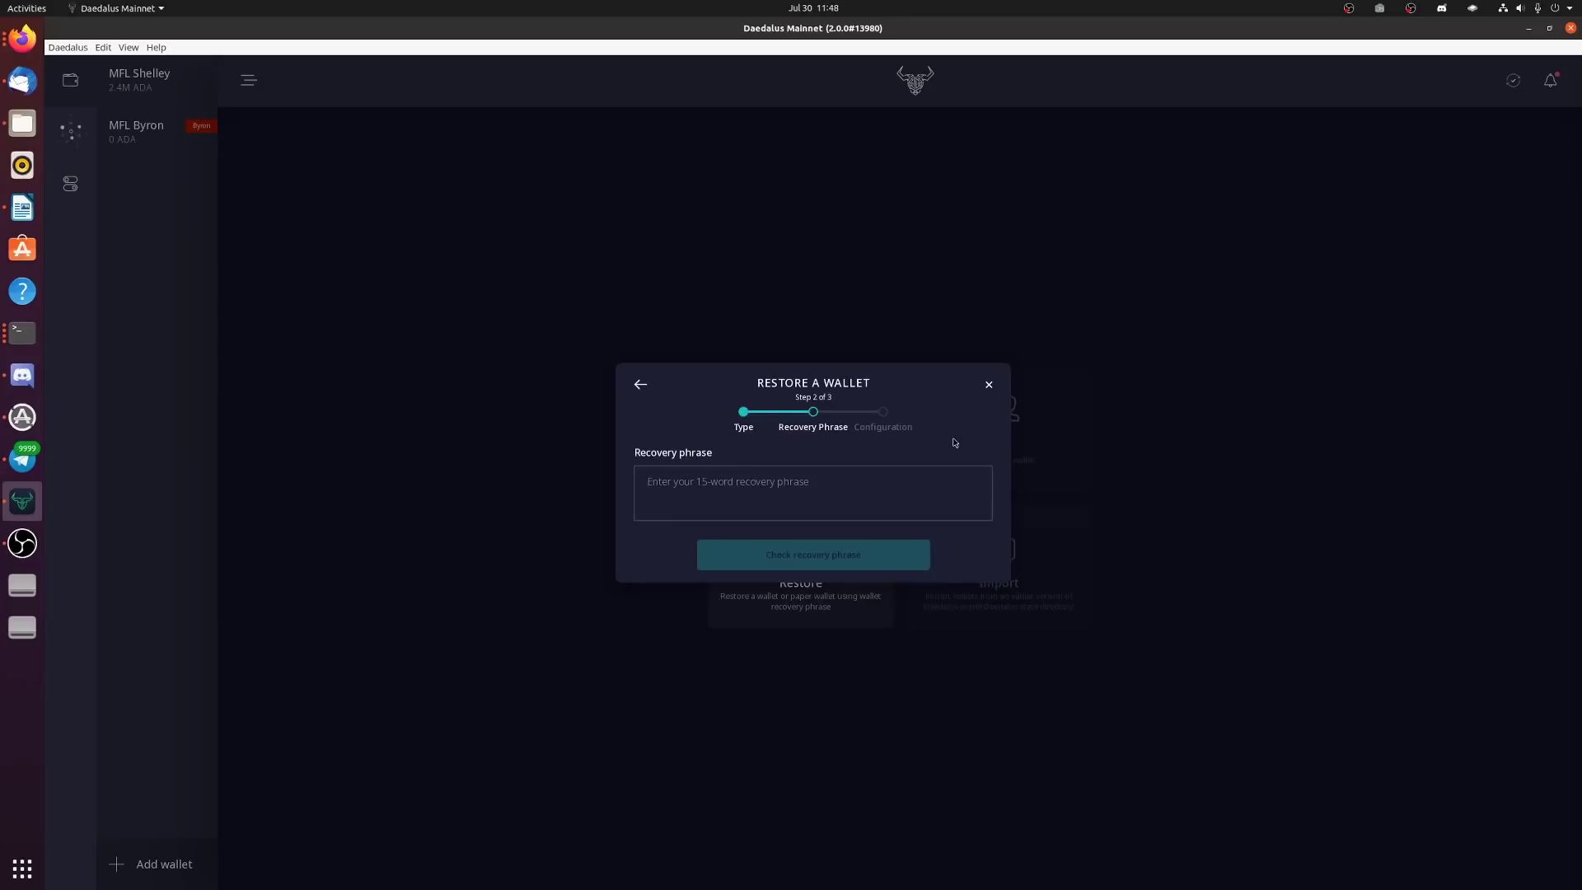
click(799, 500)
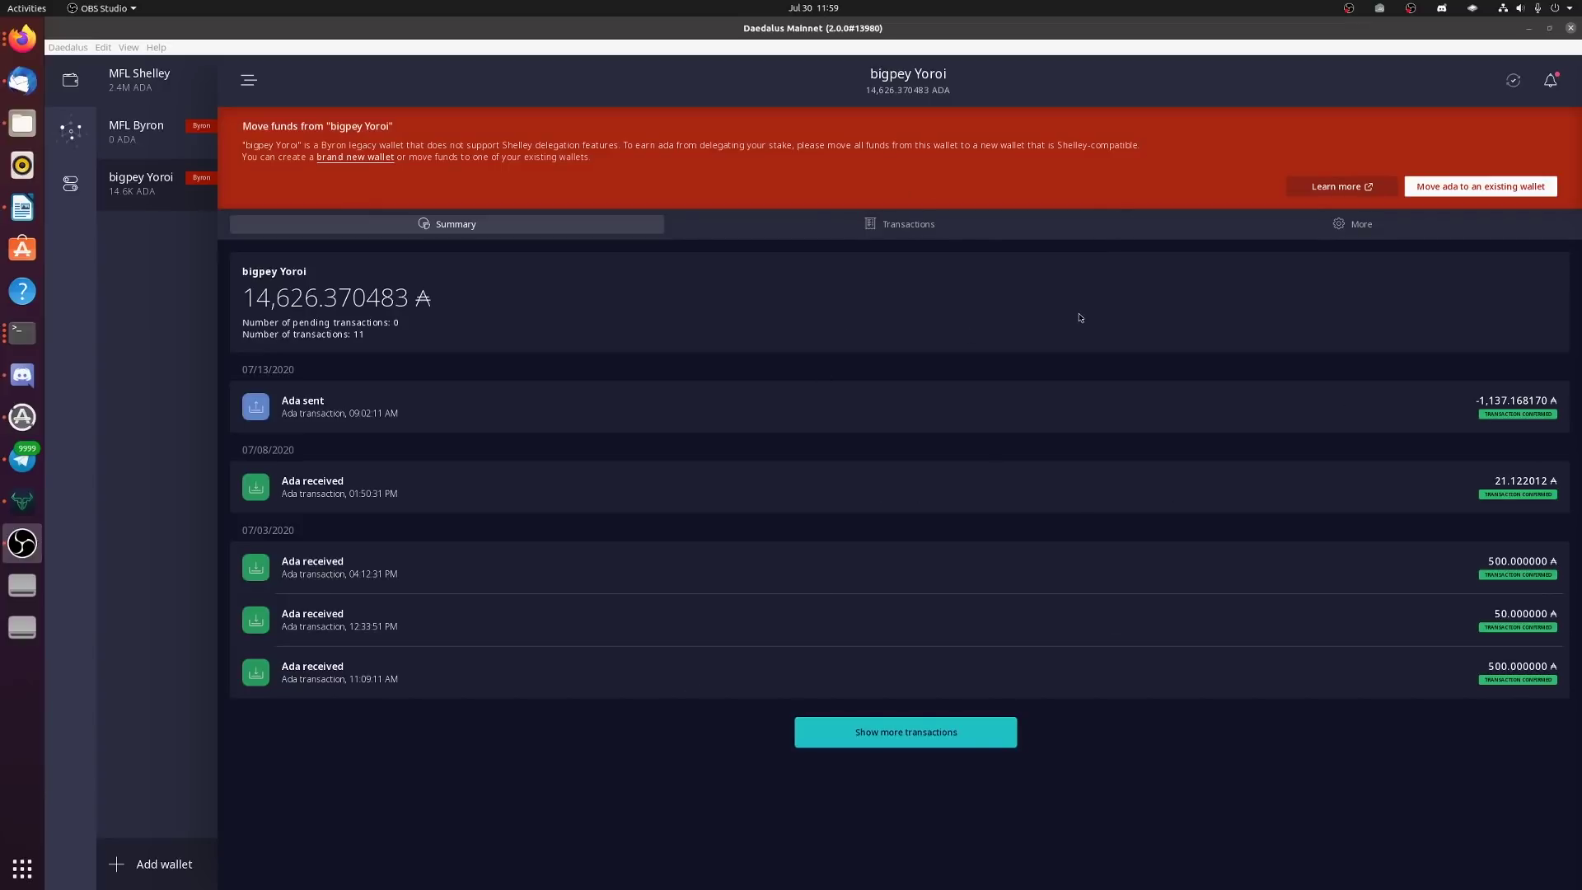
Start creating a new Shelley wallet and name it "bigpey yoroi wallet"
click(171, 858)
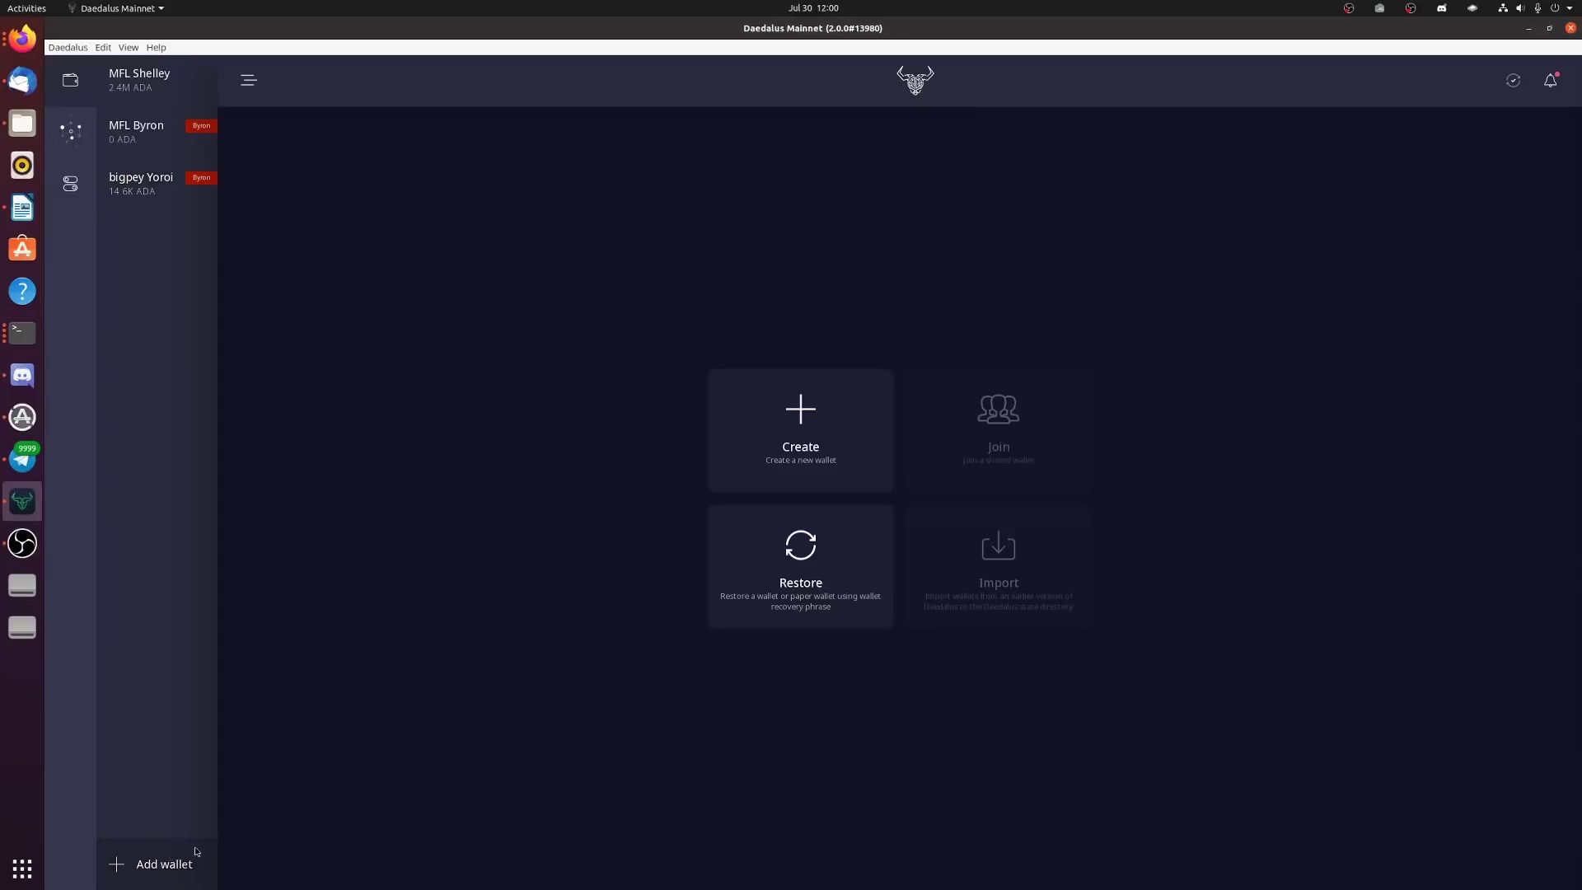
click(823, 447)
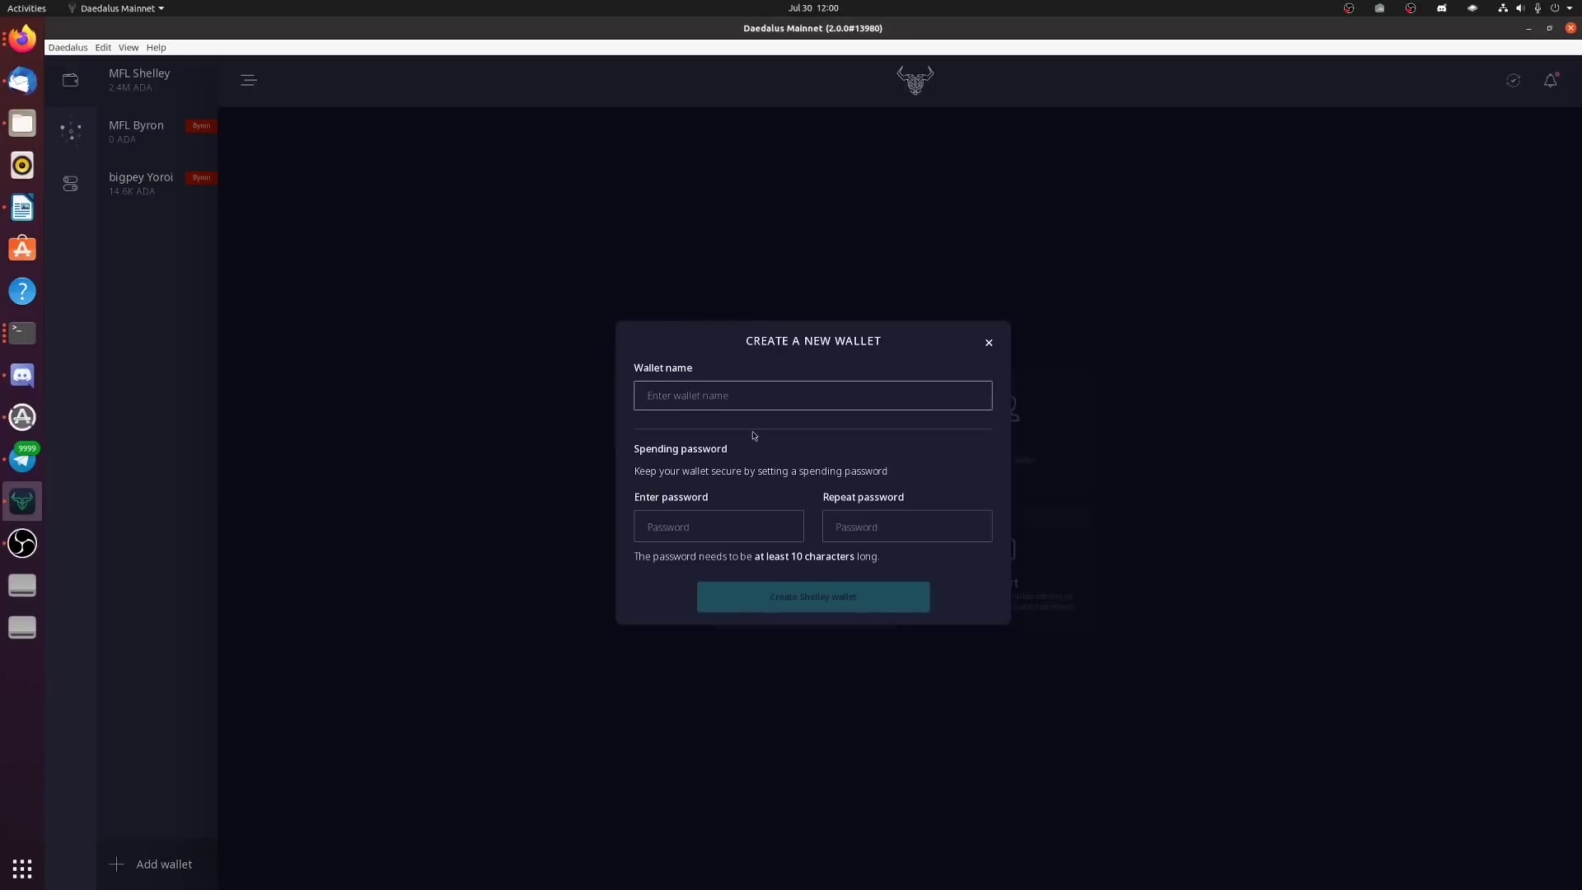
text(bigpey yoroi)
text(wallet)
key(Tab)
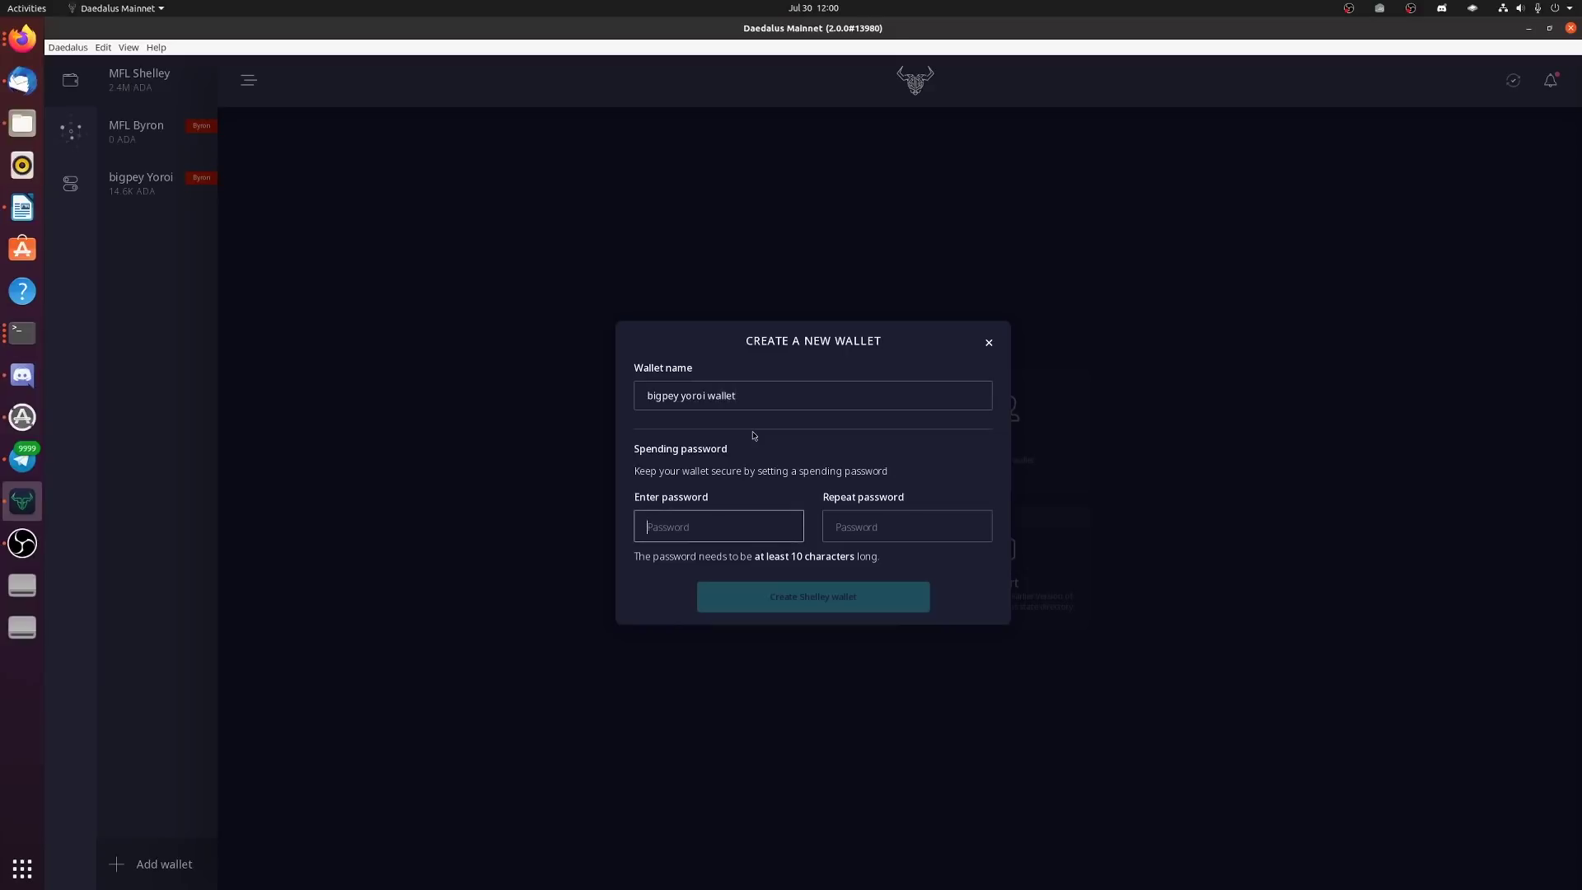
Enter the new wallet's spending password and repeat it in the confirmation field
text(aaaaaaaaaaaaa)
key(Tab)
text(aaaaaa)
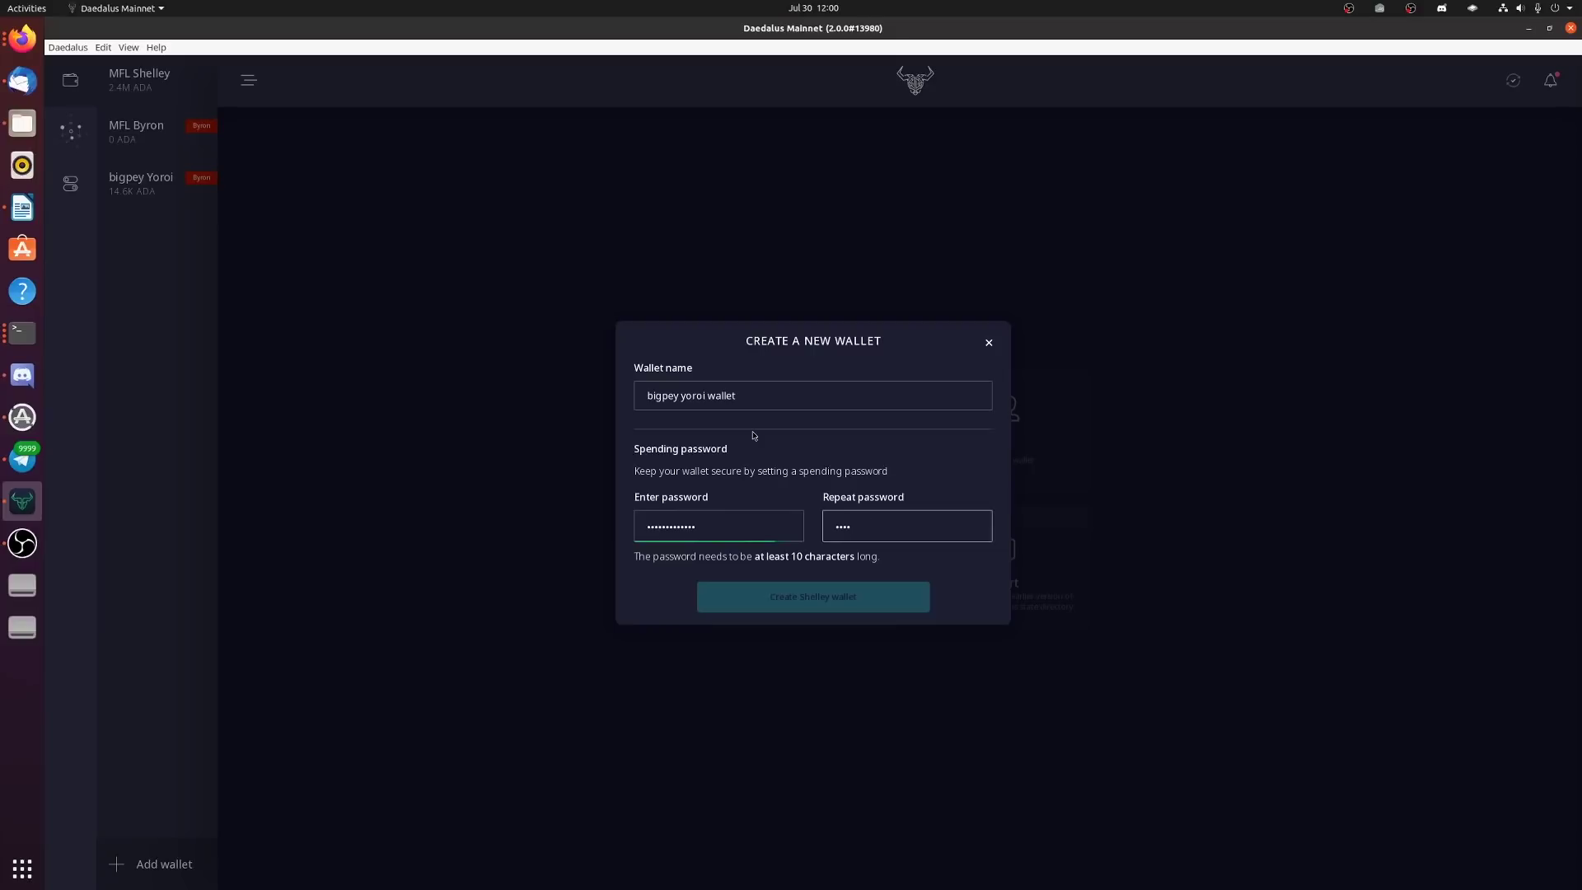
key(BackSpace)
key(BackSpace)
key(BackSpace)
key(BackSpace)
text(aaaaaaaaaaaaa)
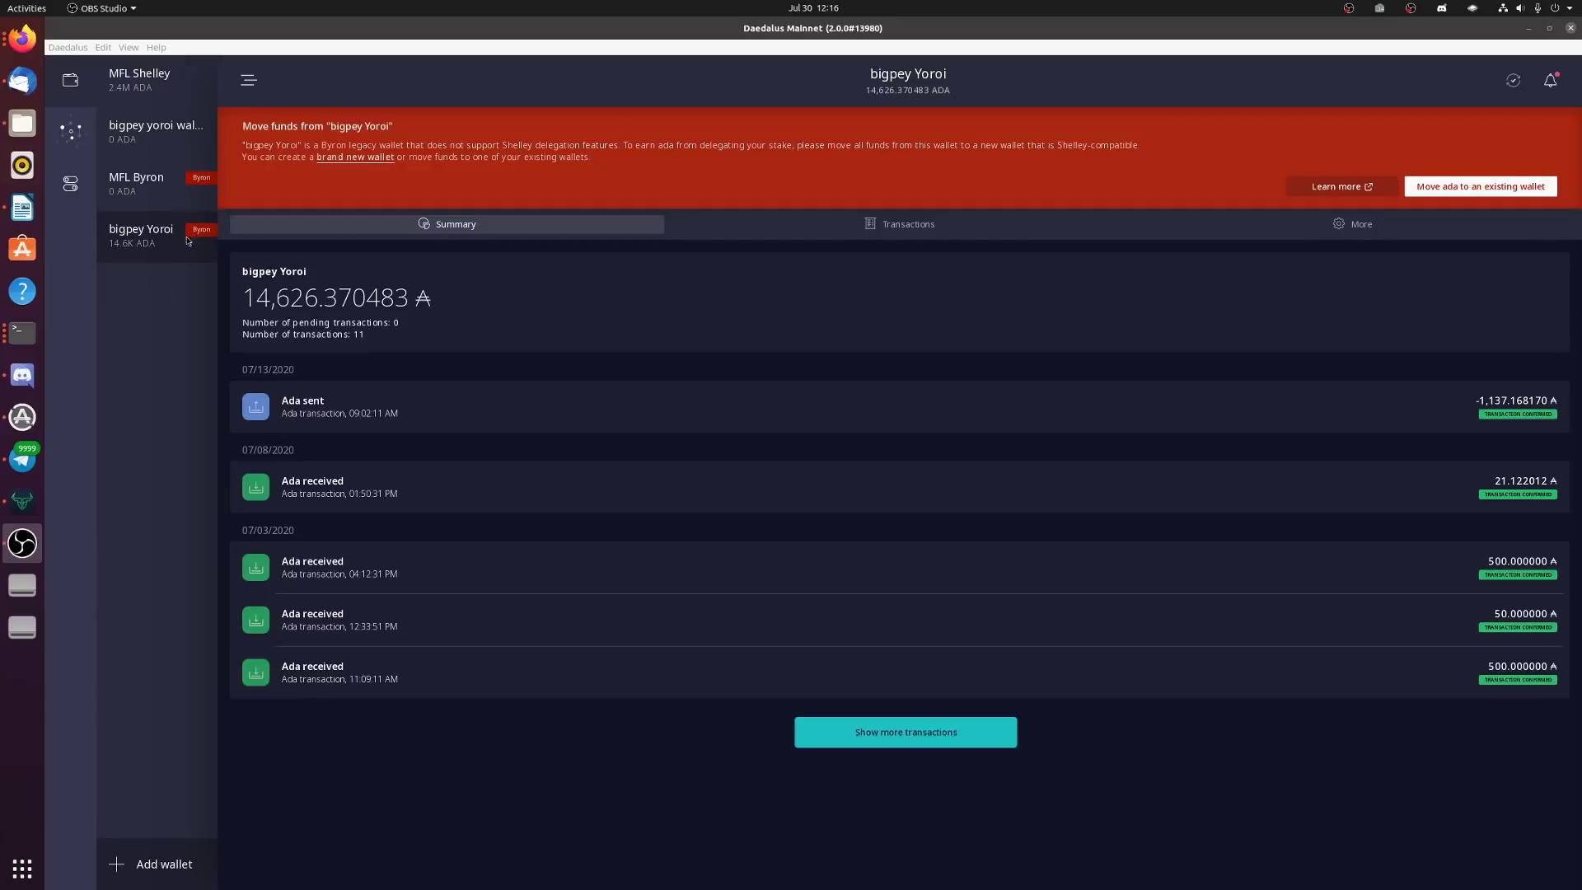
Set up a transfer of all ada from the bigpey Yoroi legacy wallet to the bigpey yoroi wallet
click(173, 146)
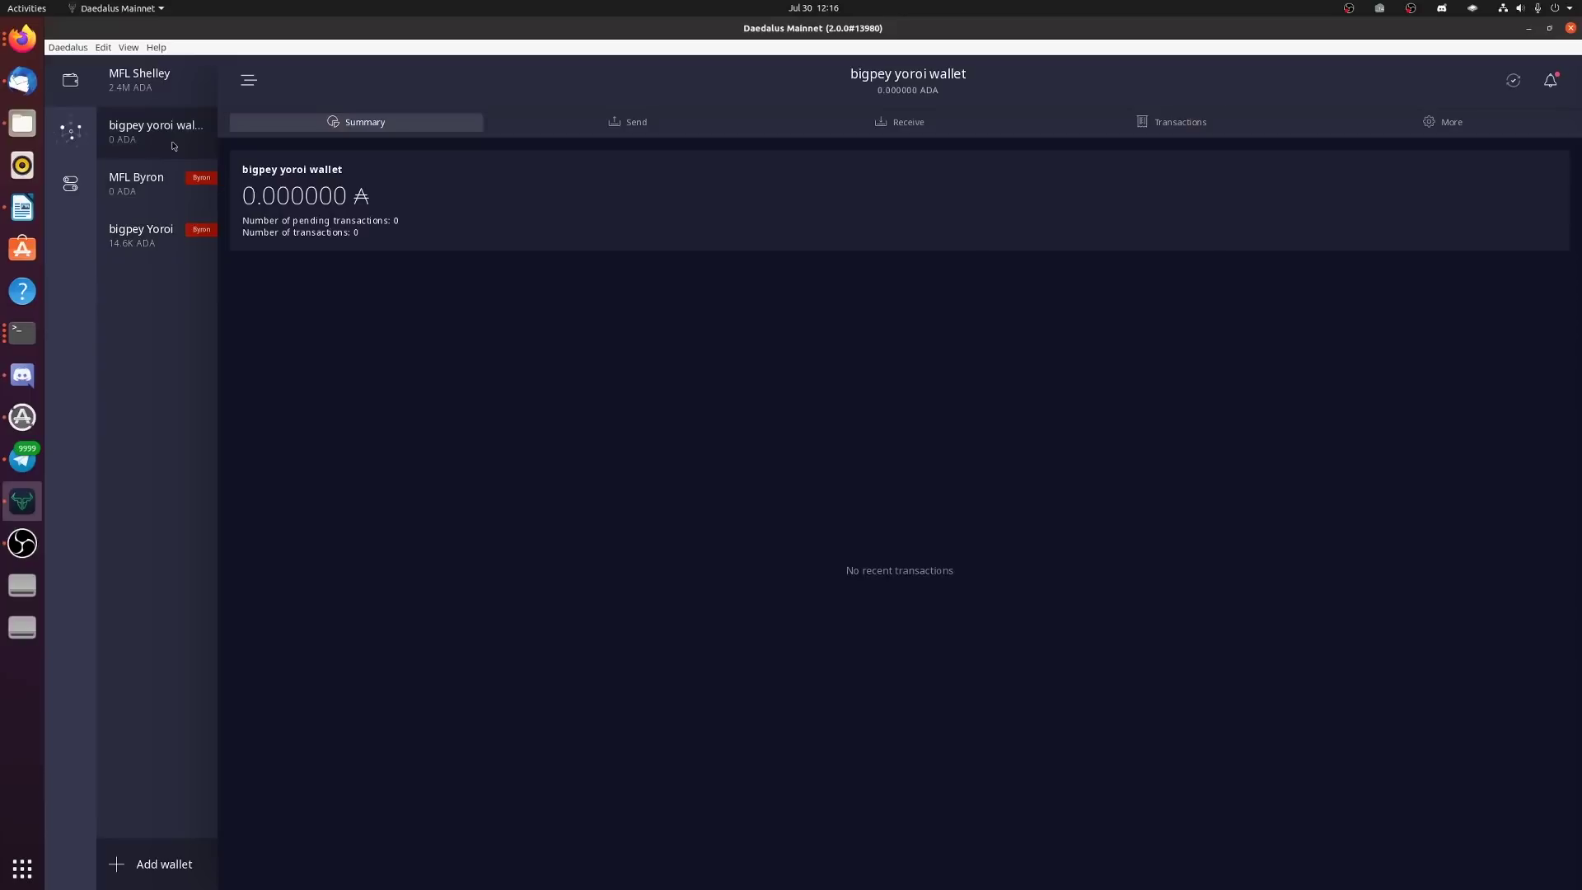
click(184, 238)
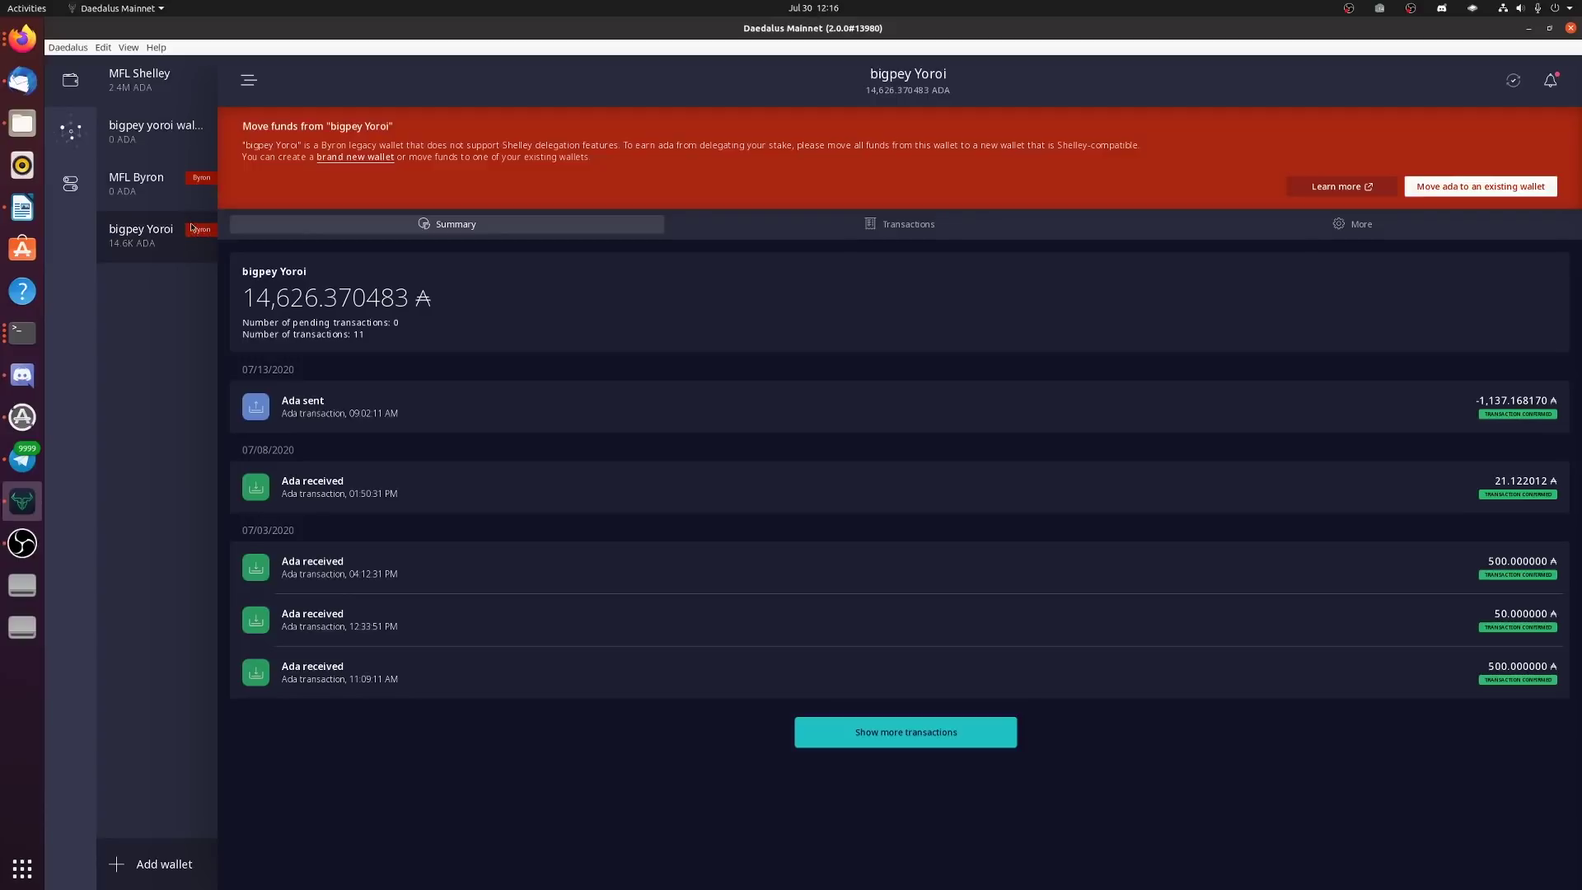
click(1481, 187)
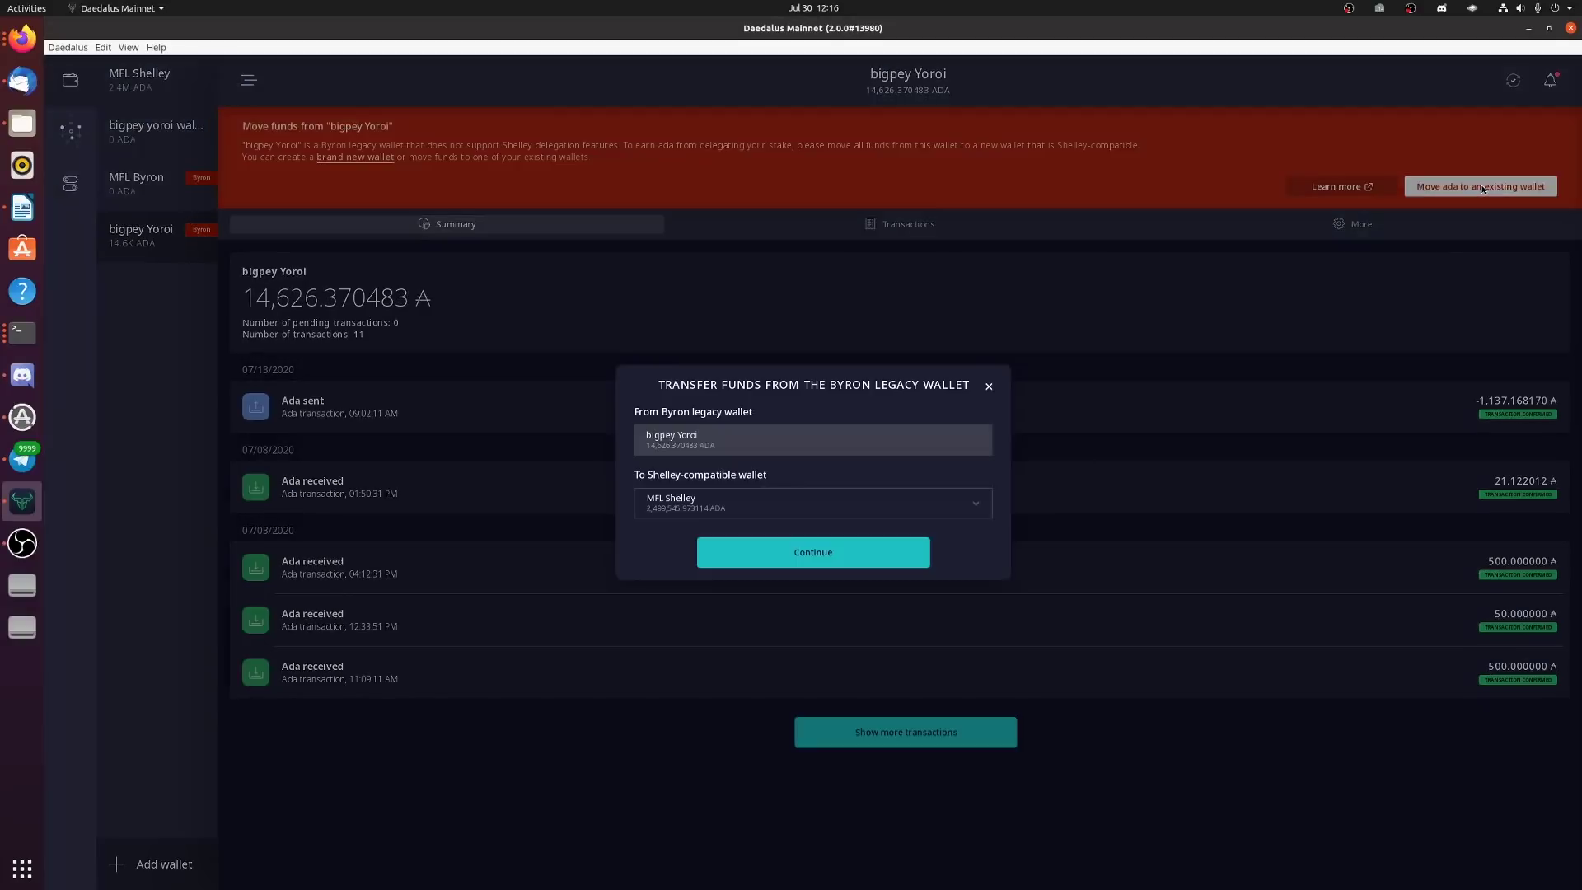
click(880, 505)
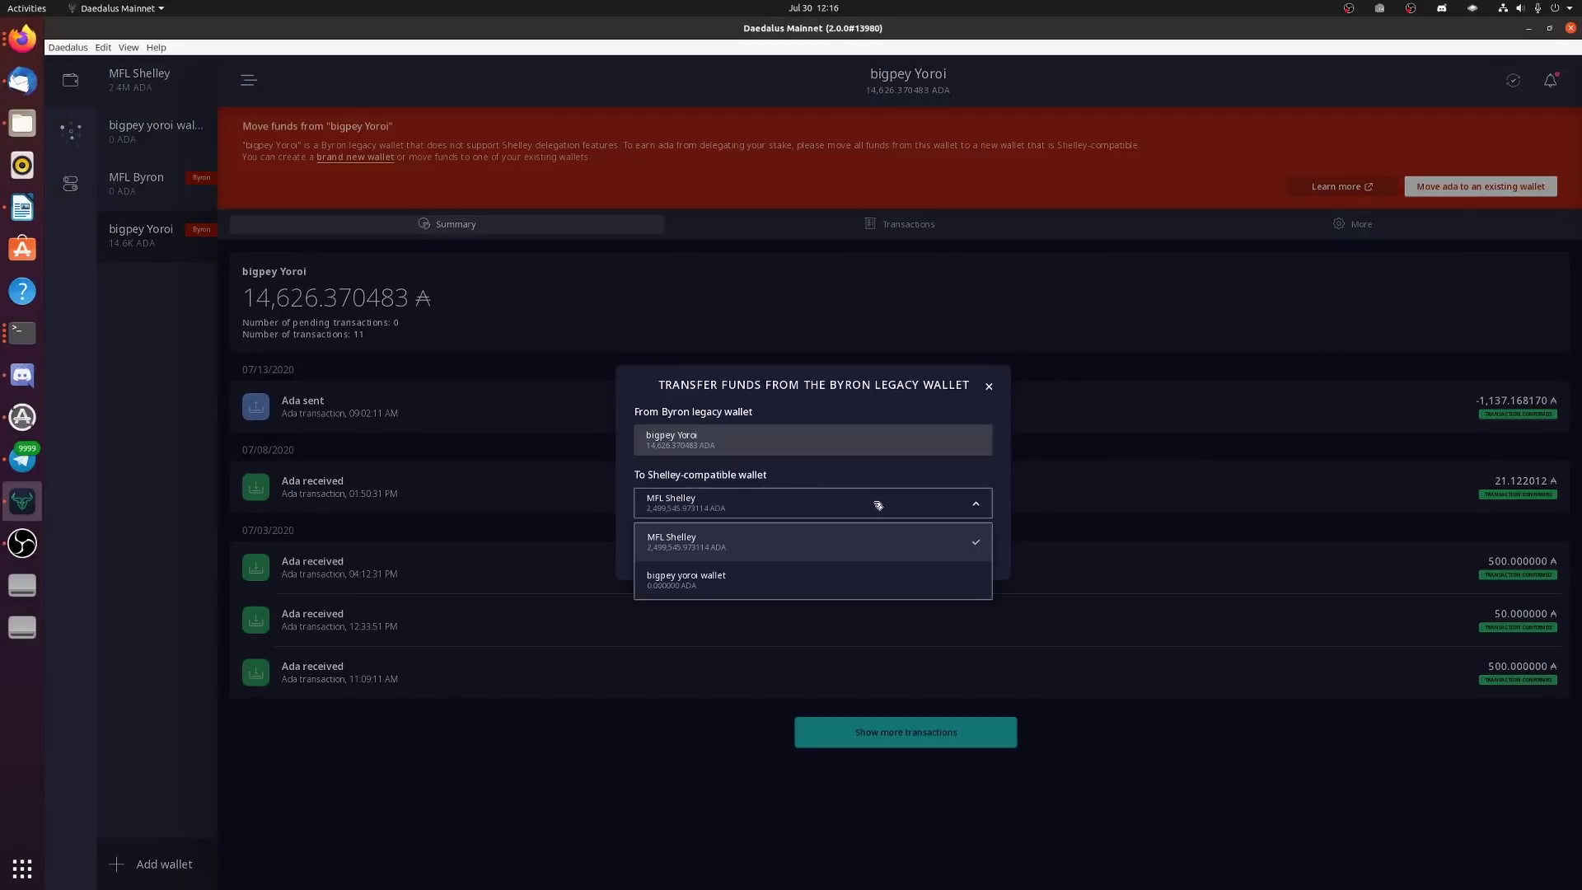
click(777, 579)
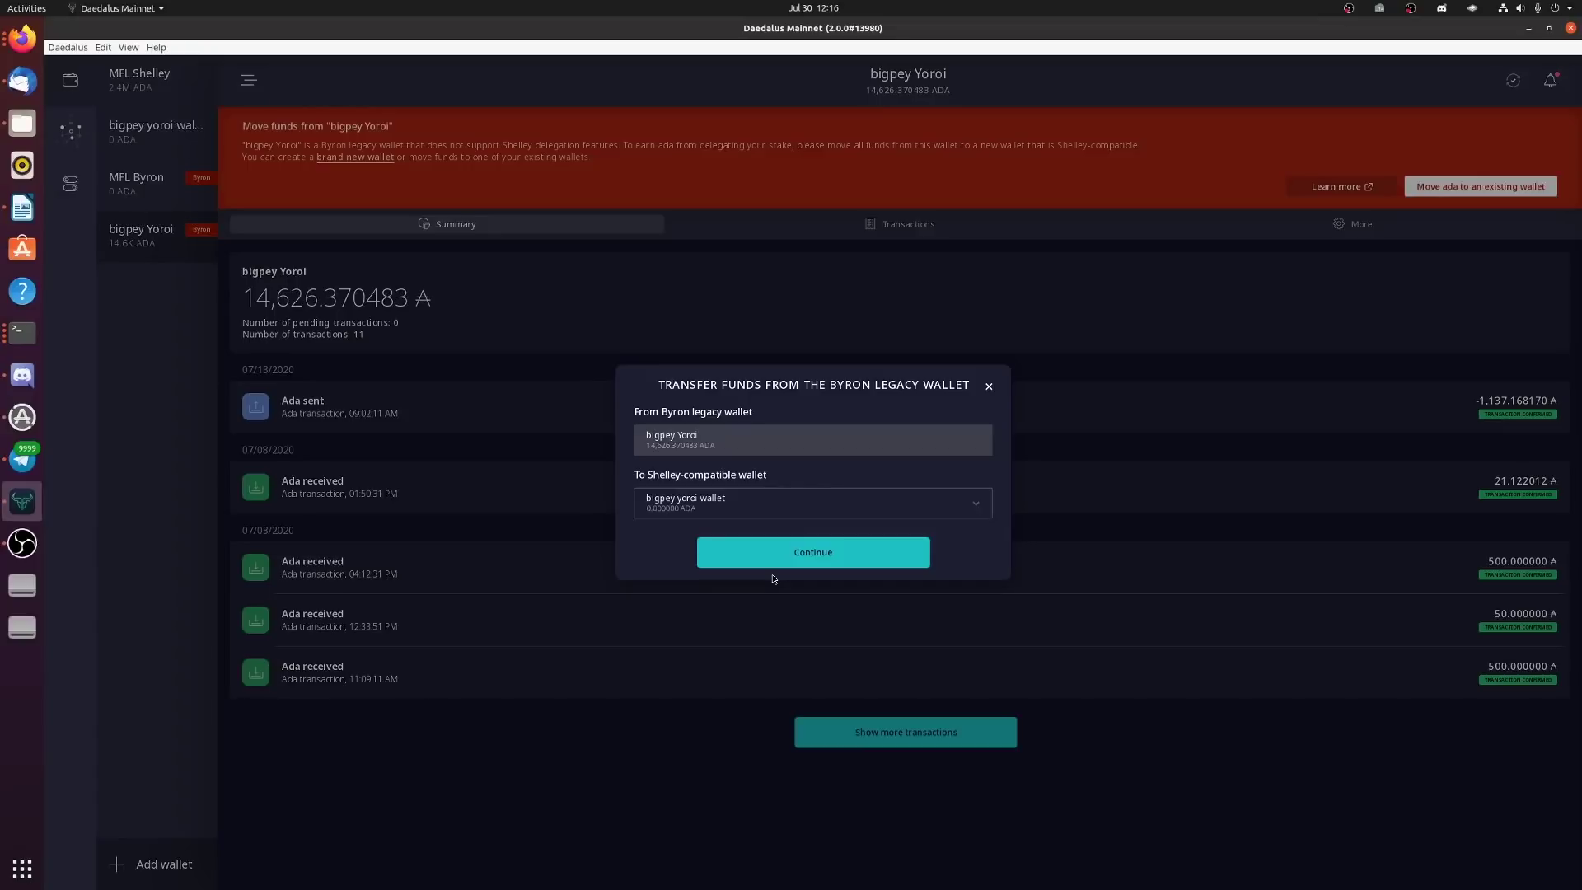
click(728, 556)
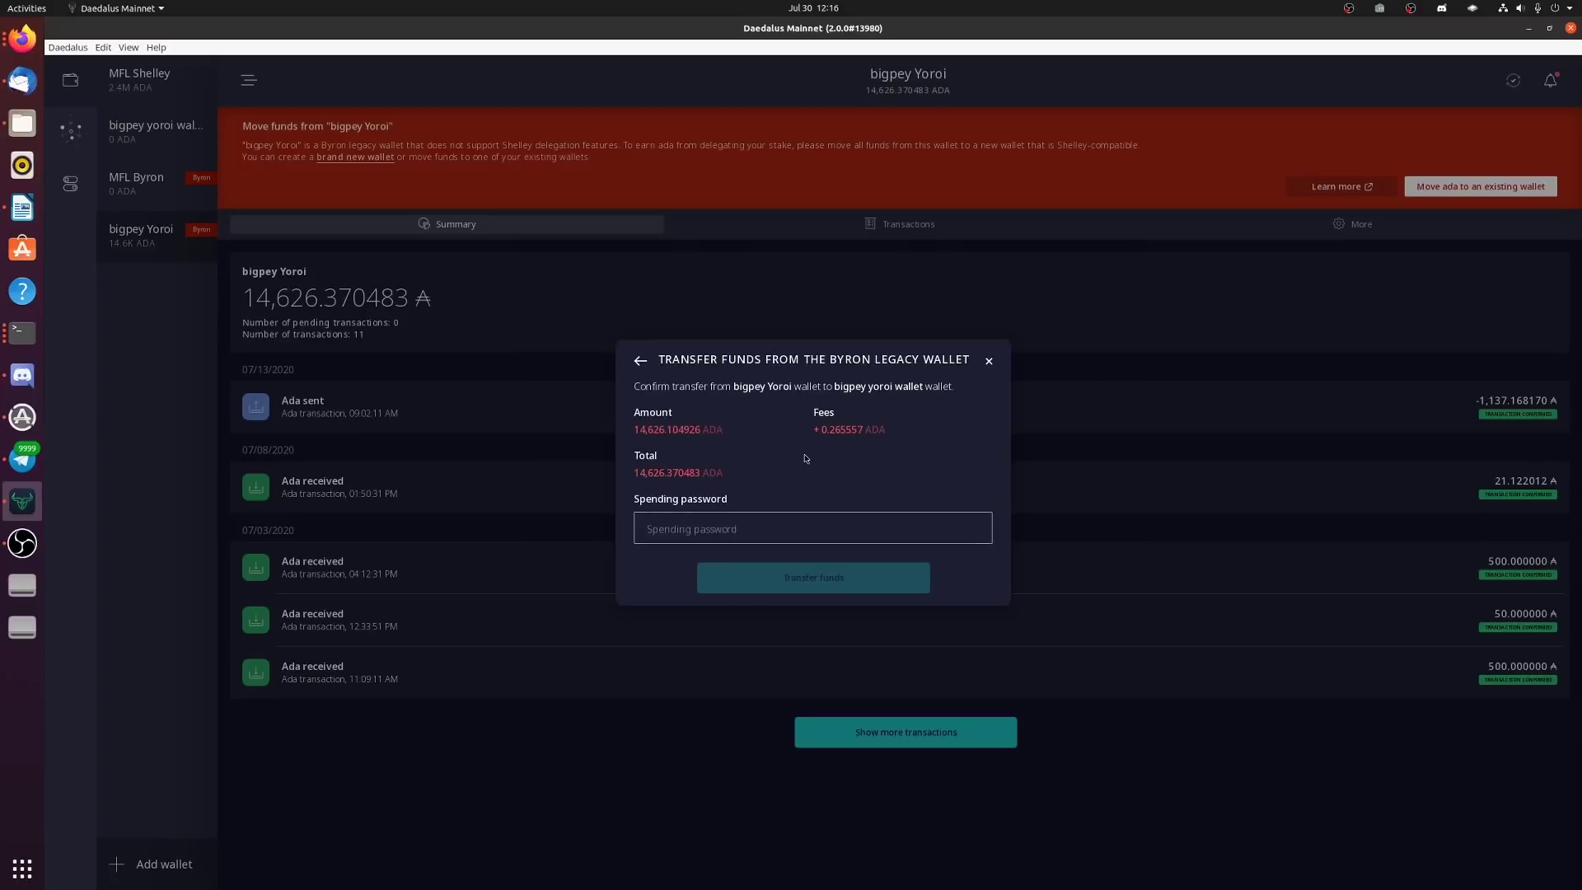
Authorize the fund transfer with the spending password and open the summary of the receiving bigpey yoroi wallet
text(******)
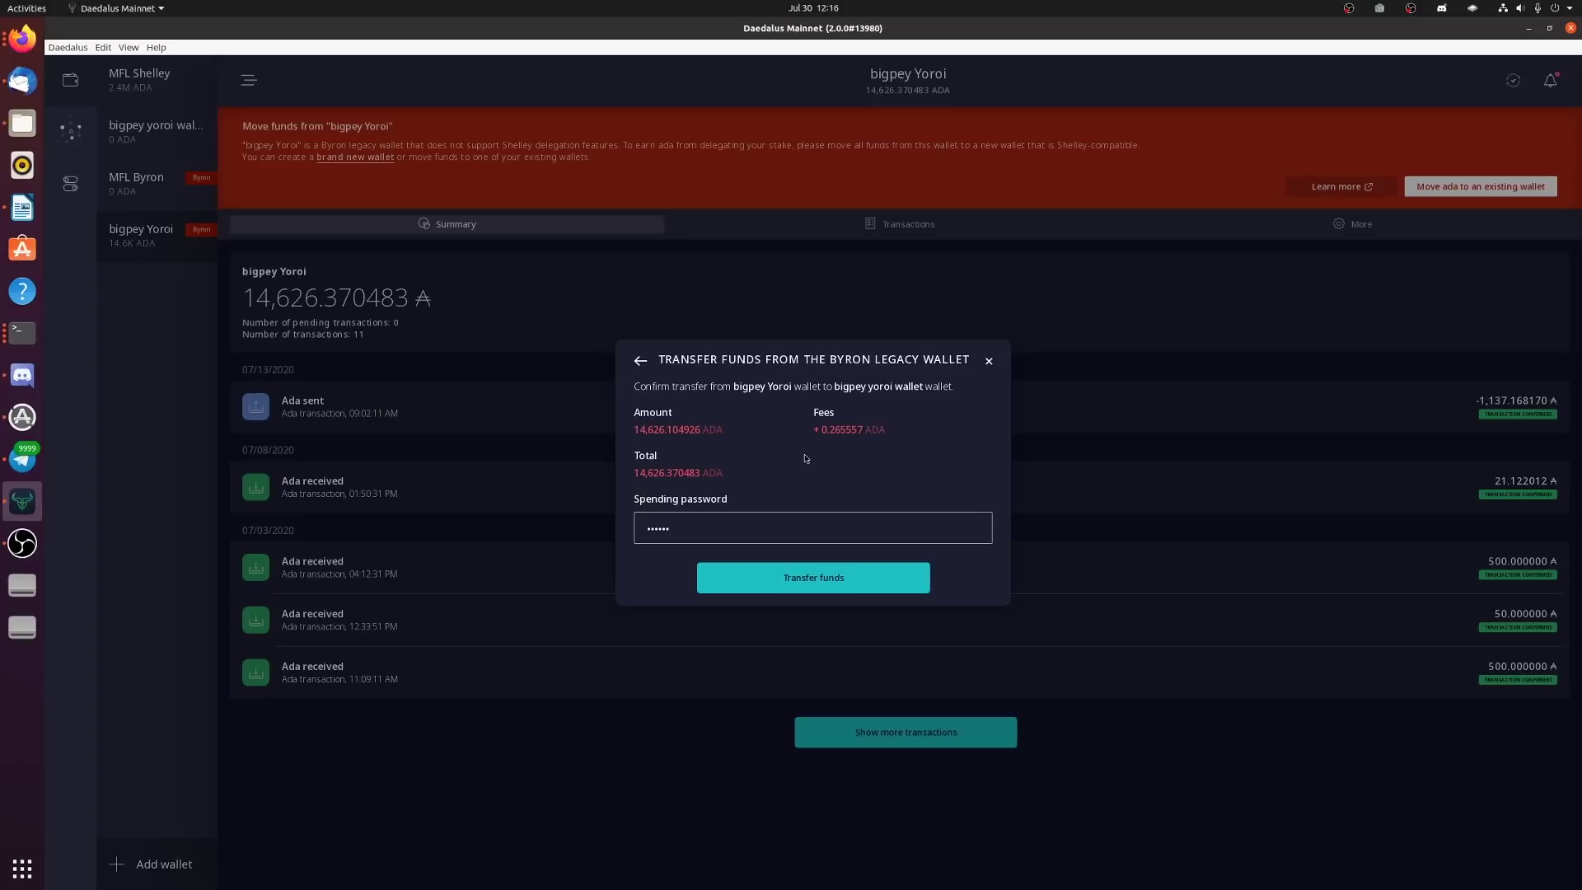
text(******)
key(Return)
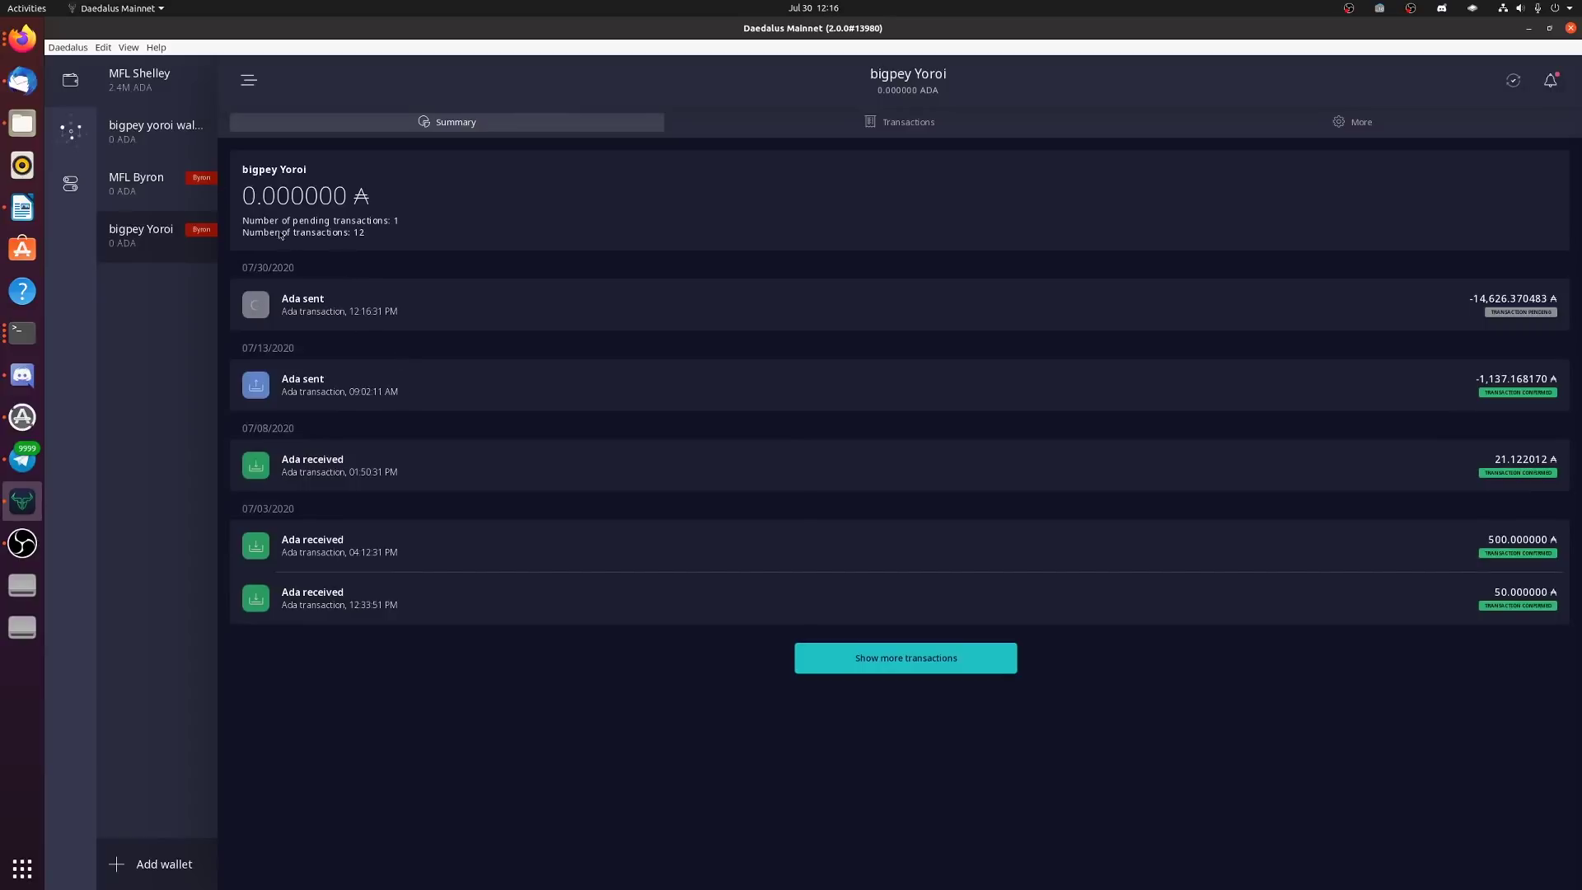
click(131, 132)
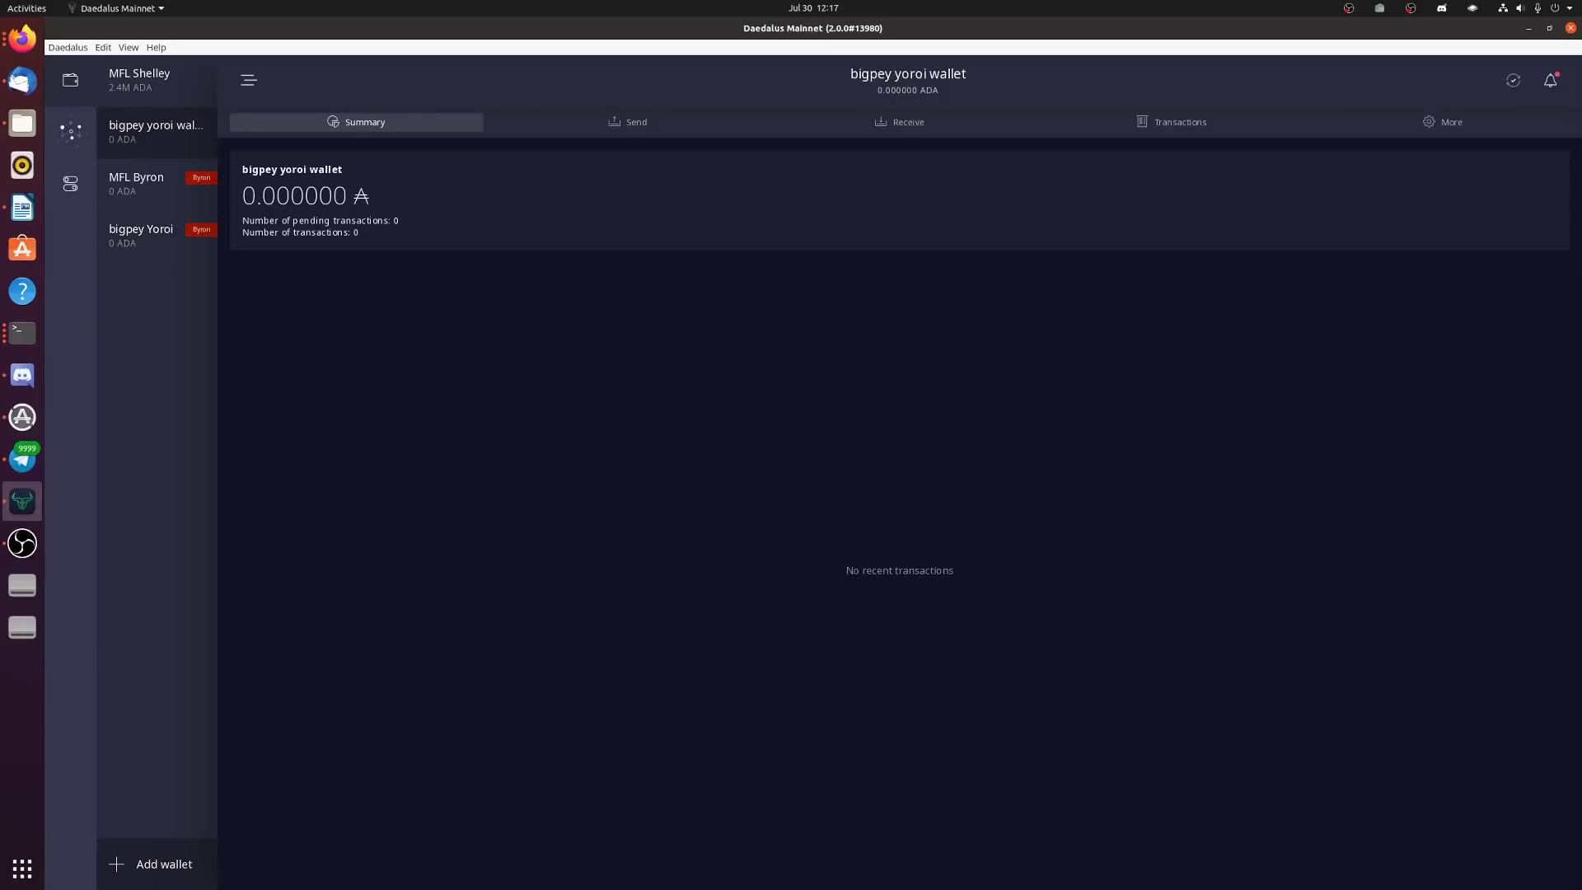
Open the delegation center, check the wallets available for delegation, and browse the list of stake pools
click(70, 183)
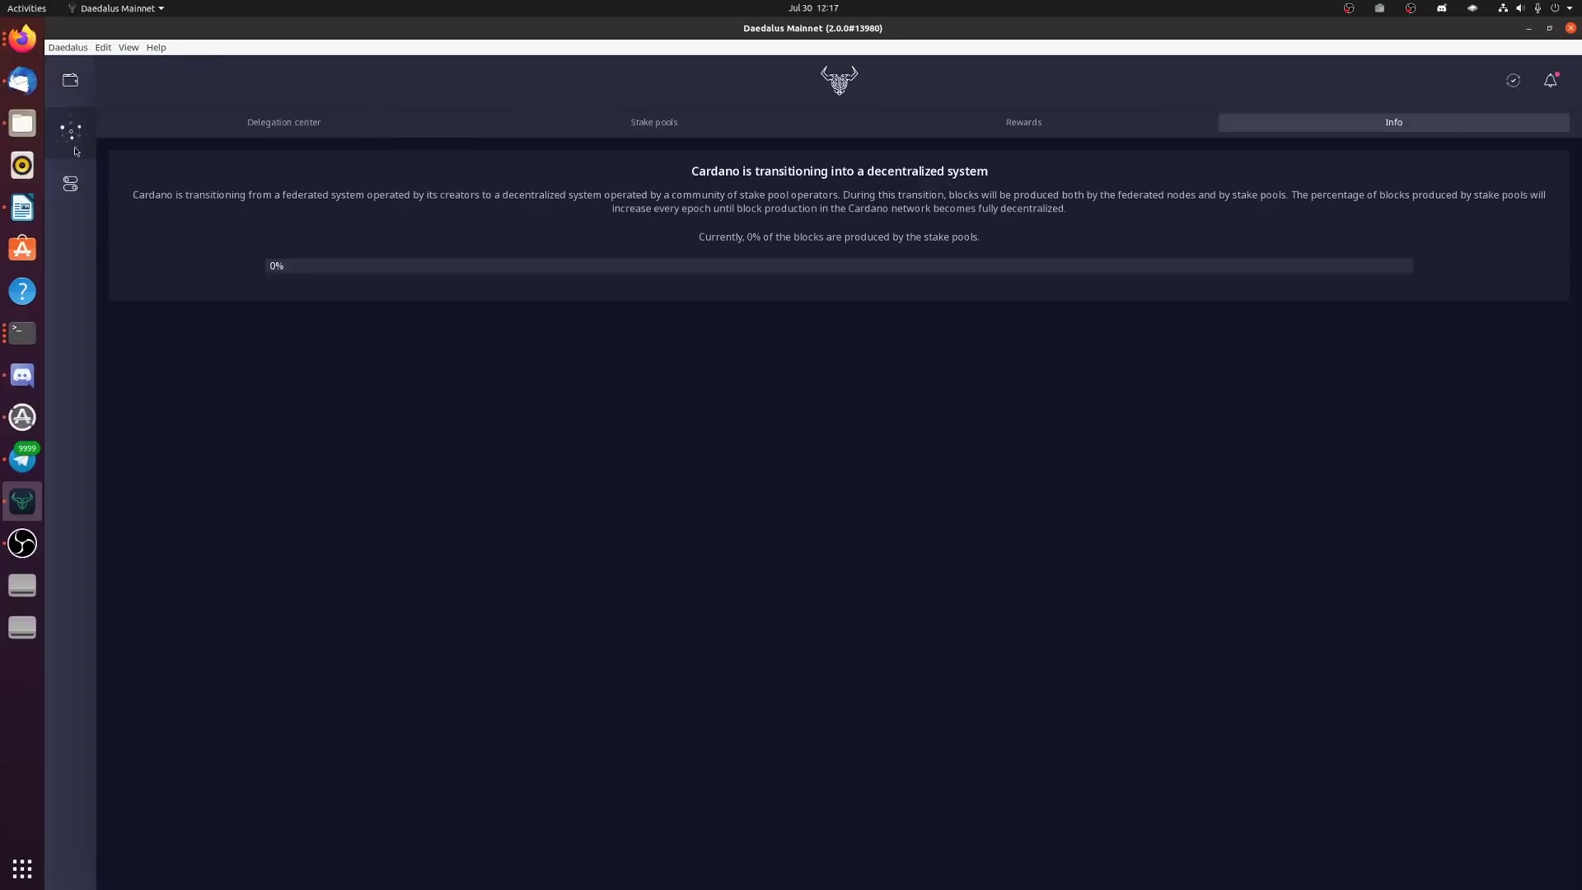
click(317, 123)
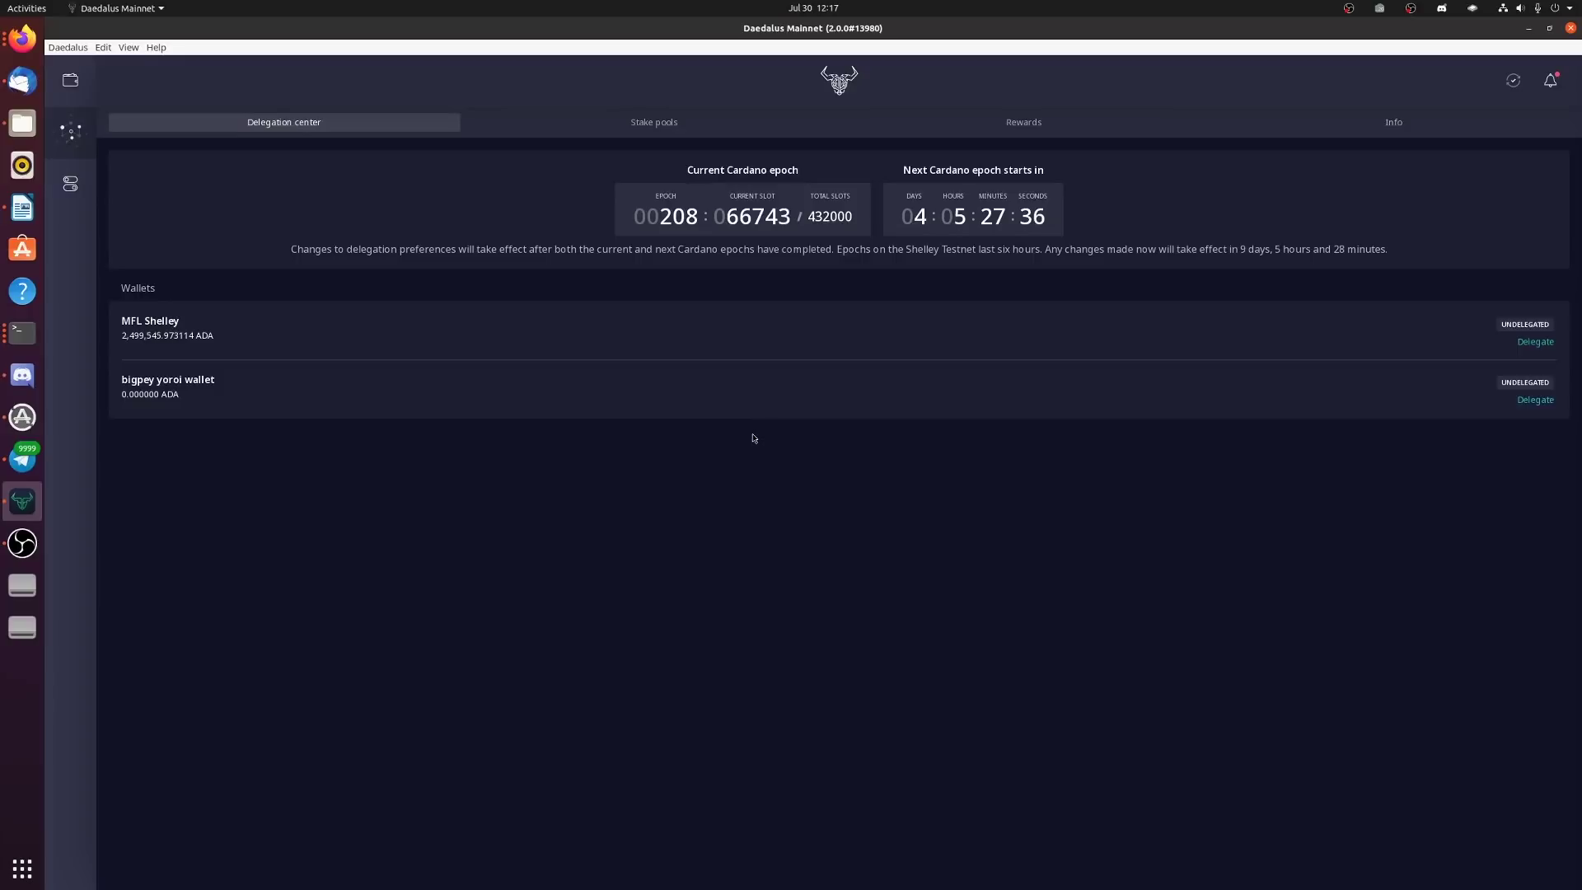
click(650, 132)
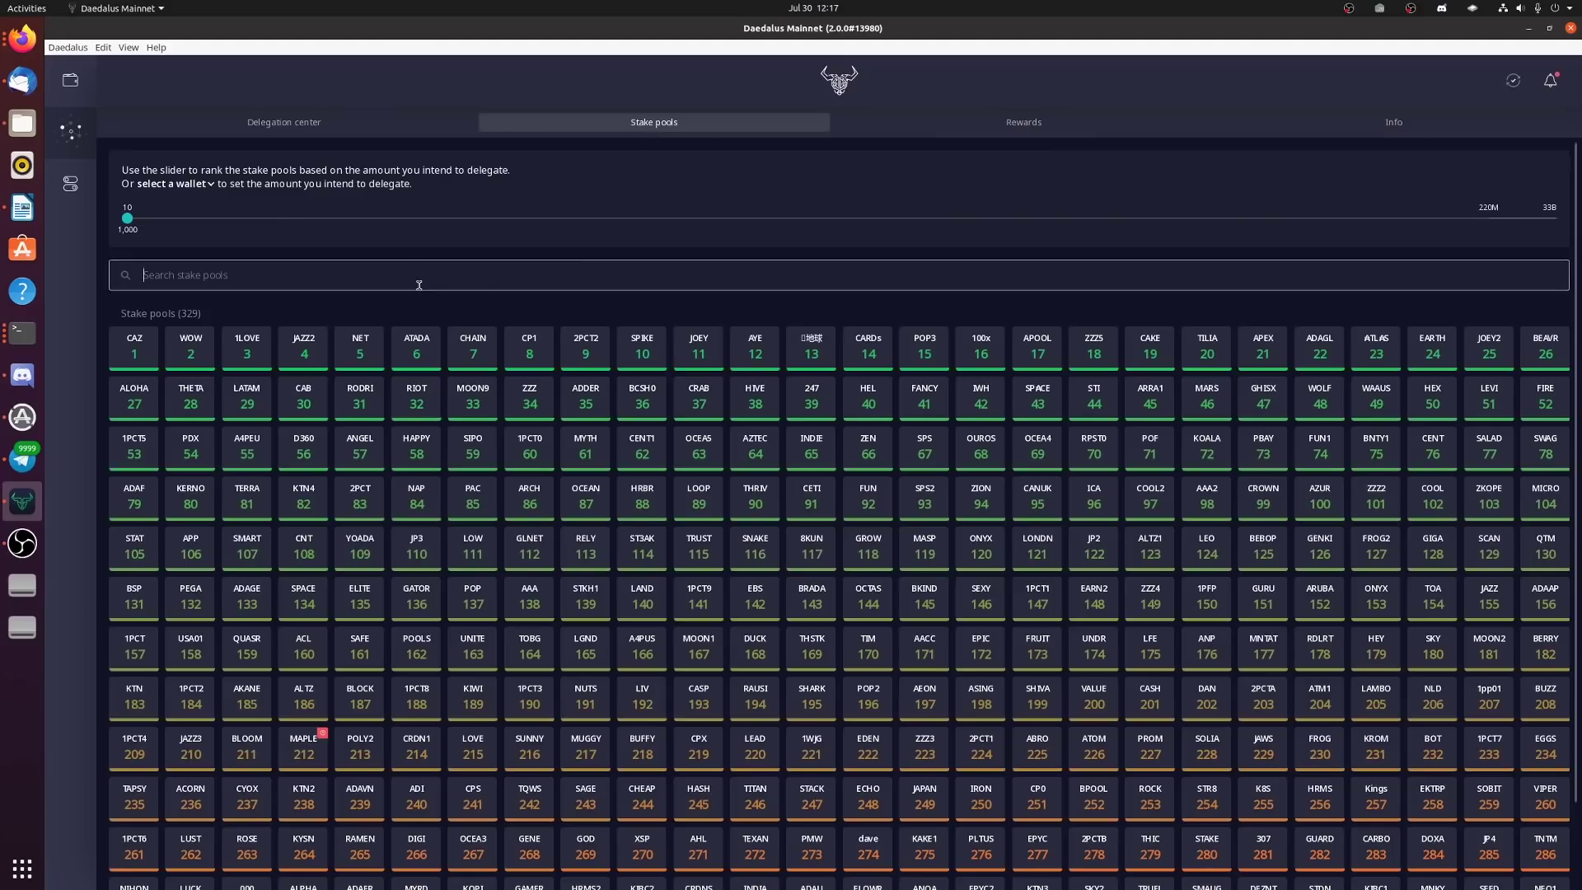
scroll(511, 560, down, 2)
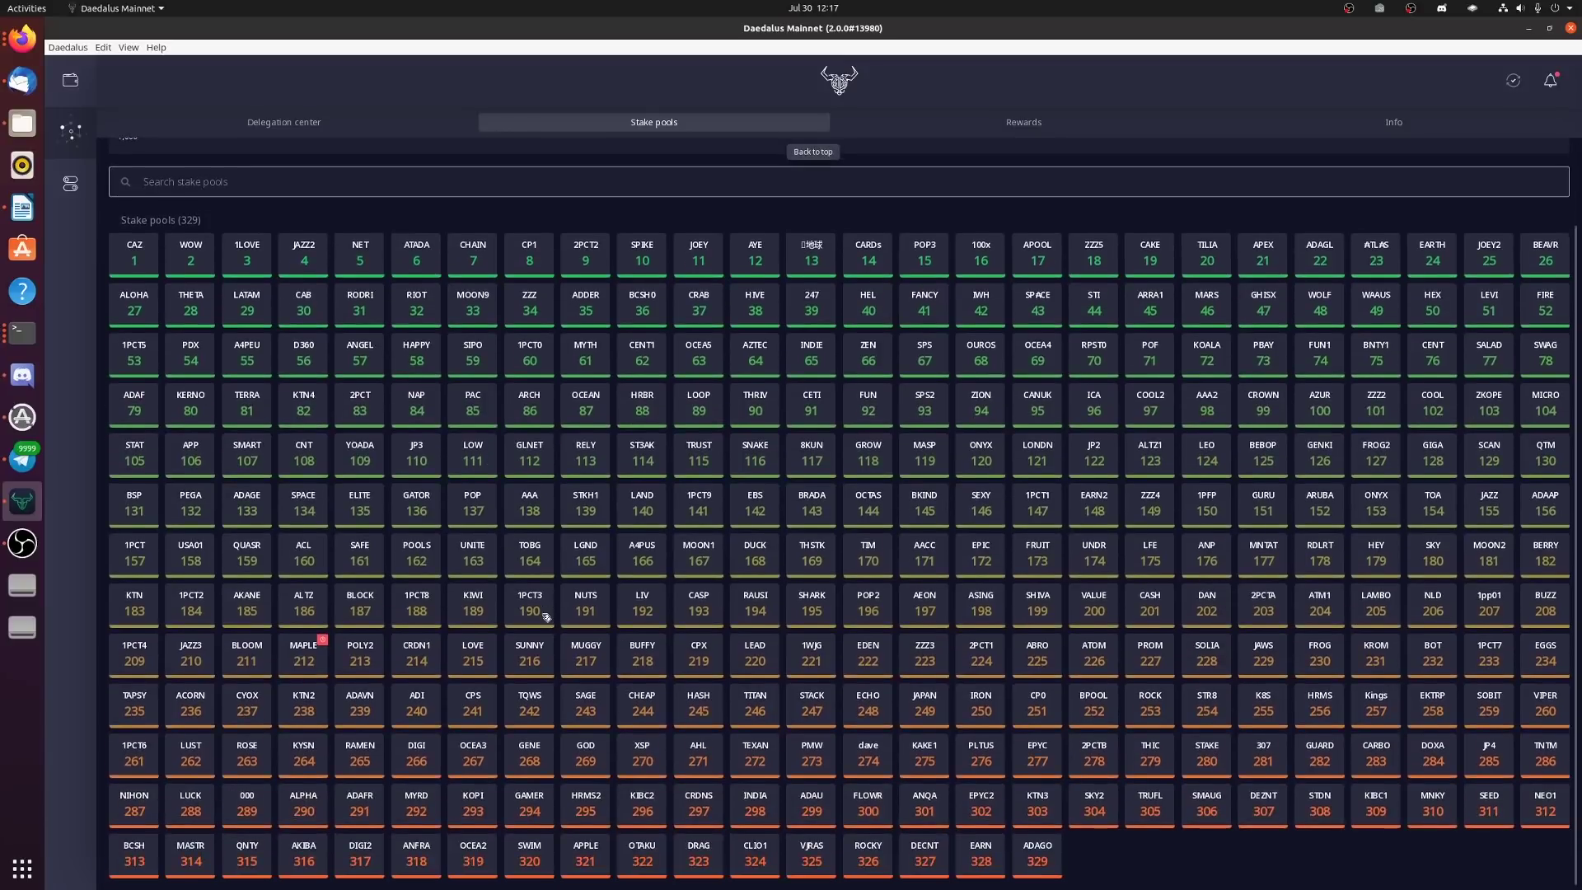
scroll(541, 621, up, 2)
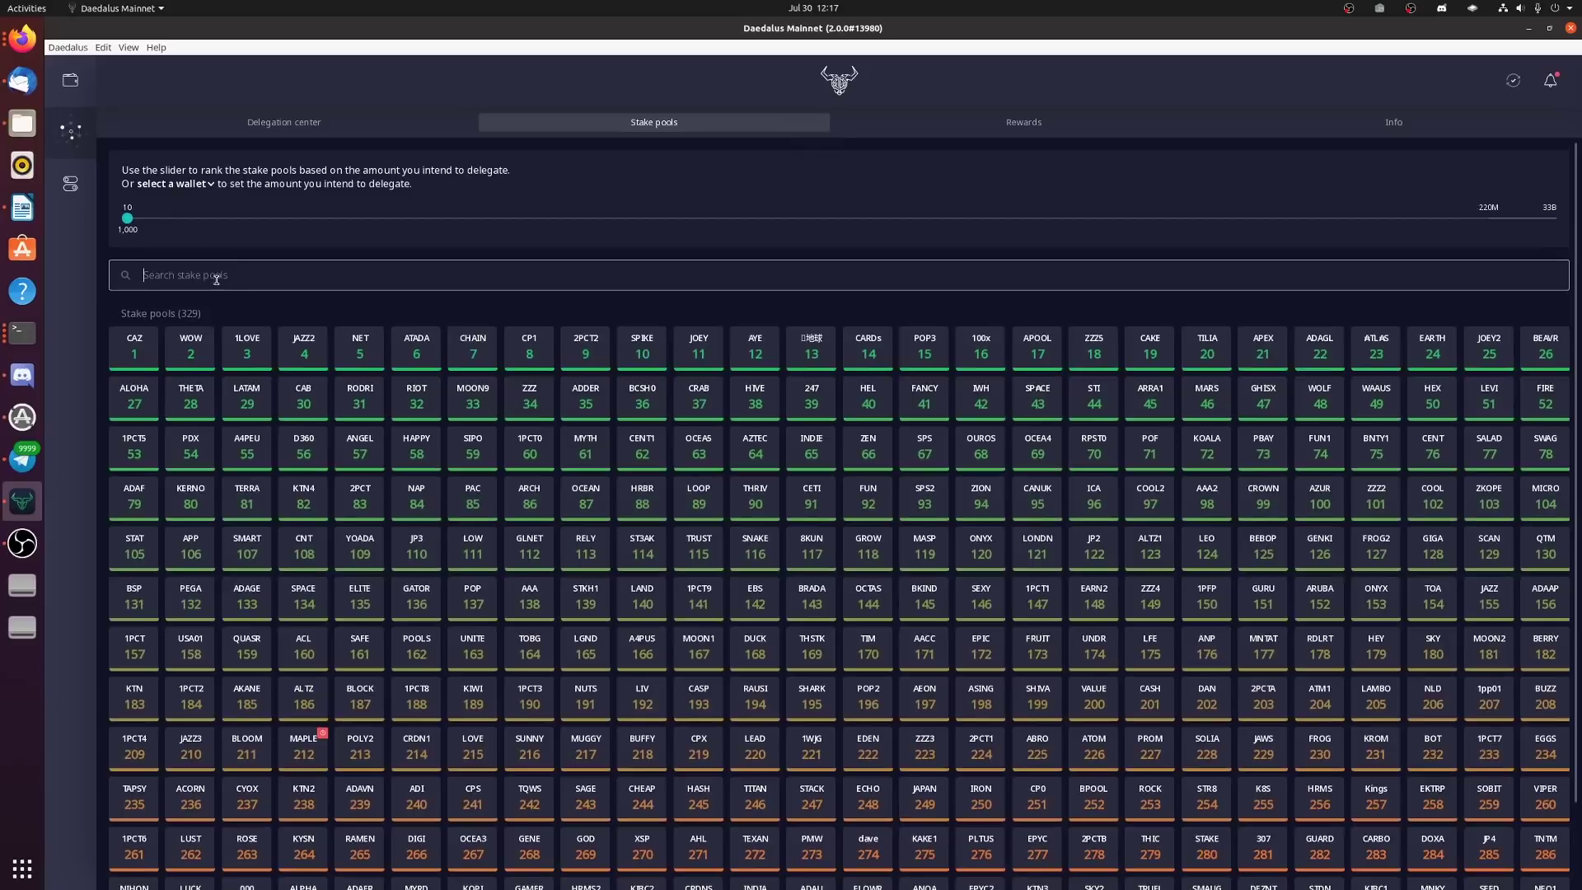
Search the stake pools for "Bloom" and open the BLOOM pool's details
click(271, 276)
text(Bloom)
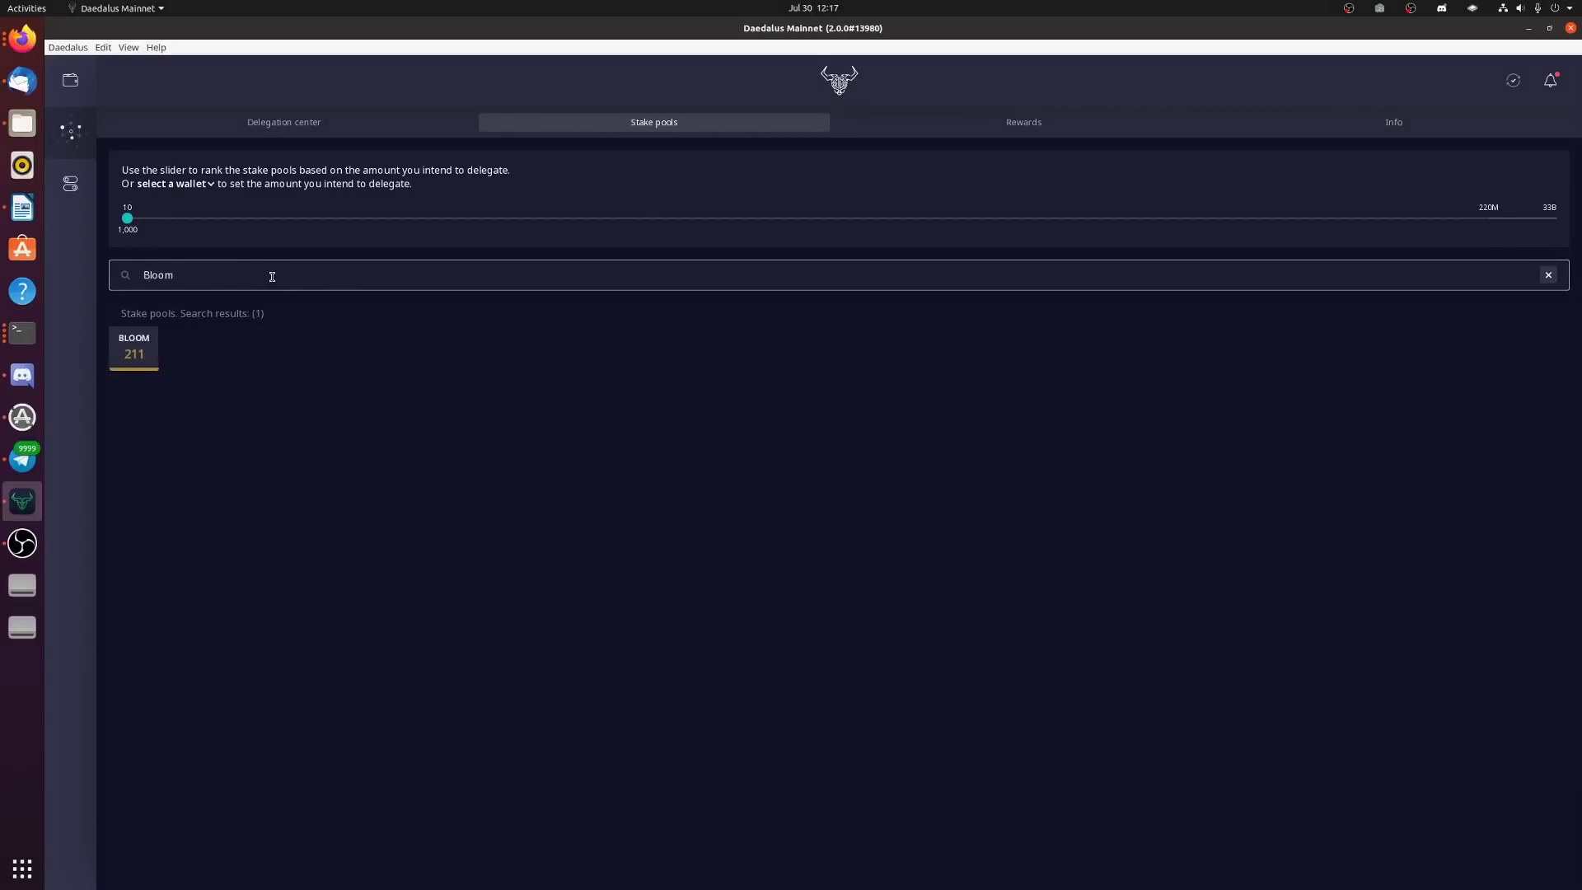
click(135, 350)
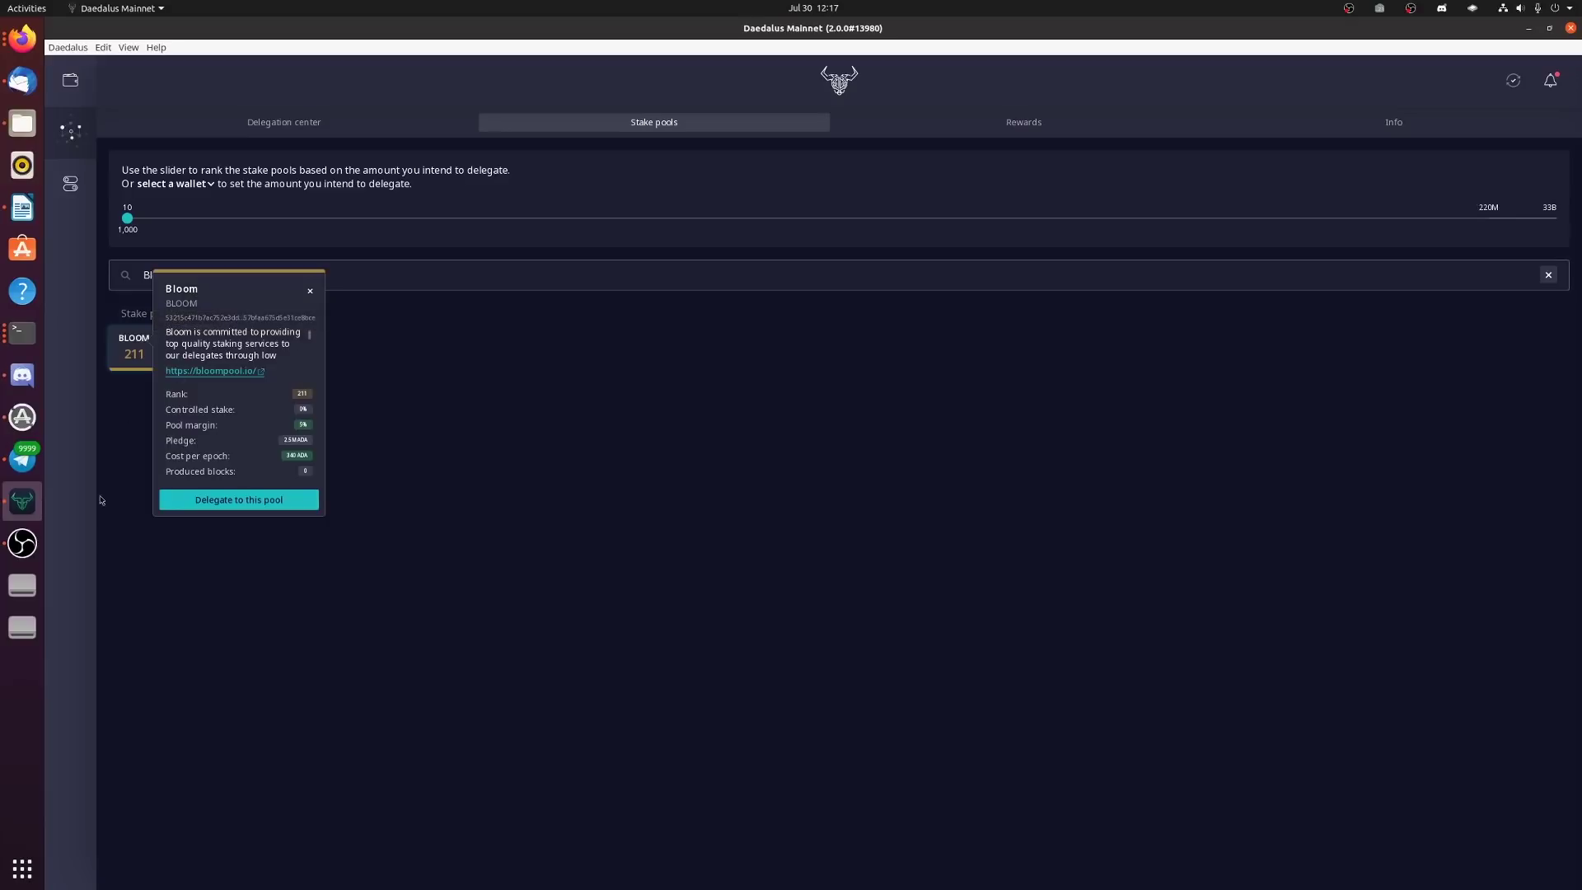
Close the BLOOM pool's details and view the epoch countdown and wallet list in the delegation center
click(521, 401)
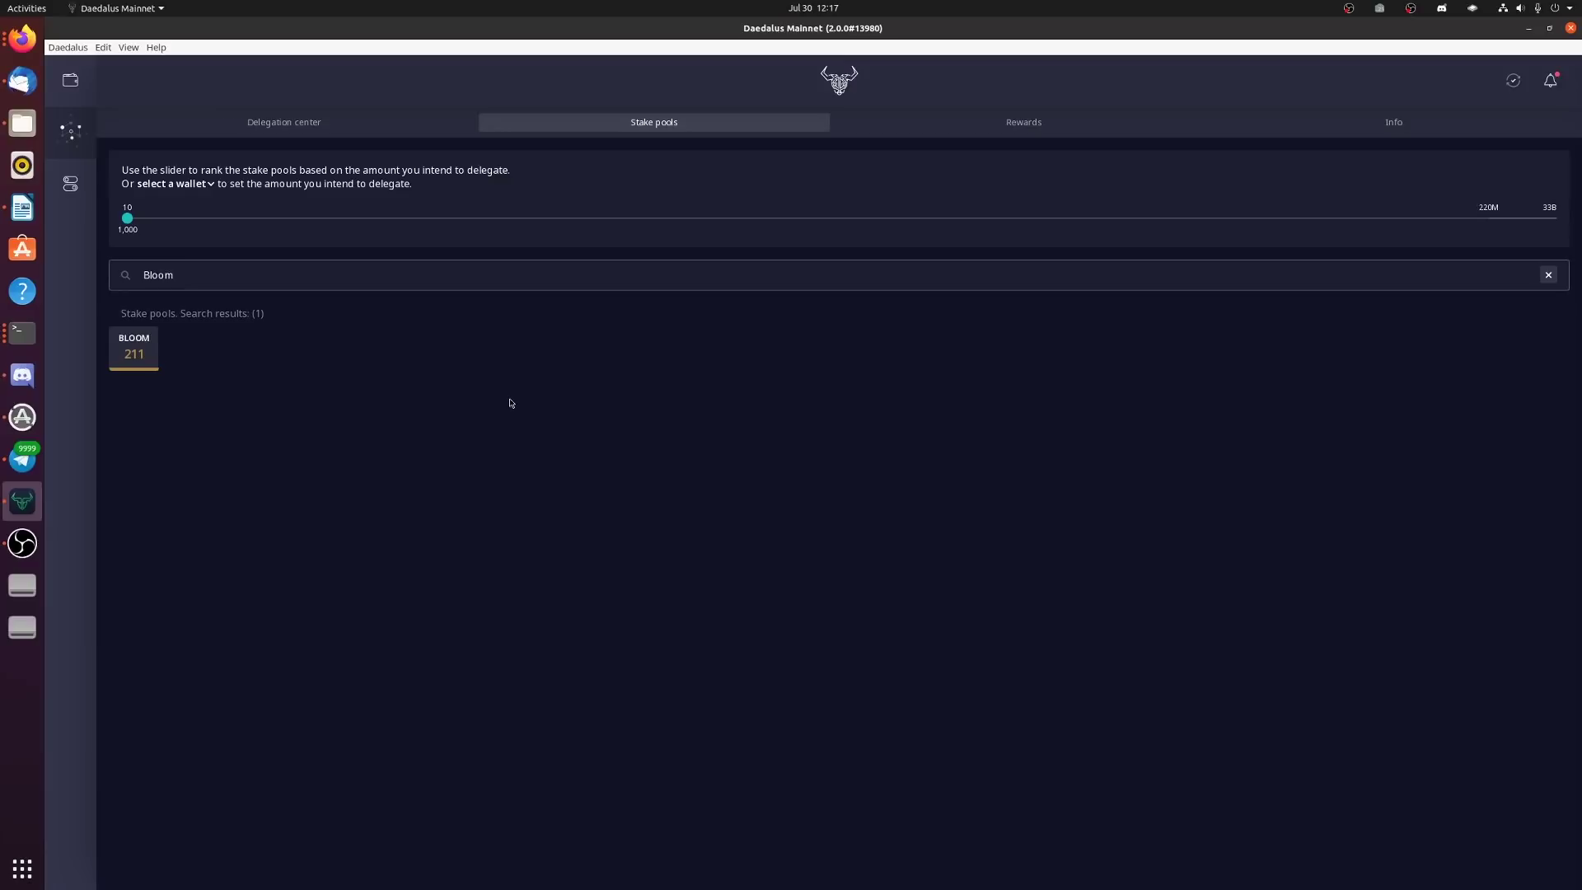
click(394, 122)
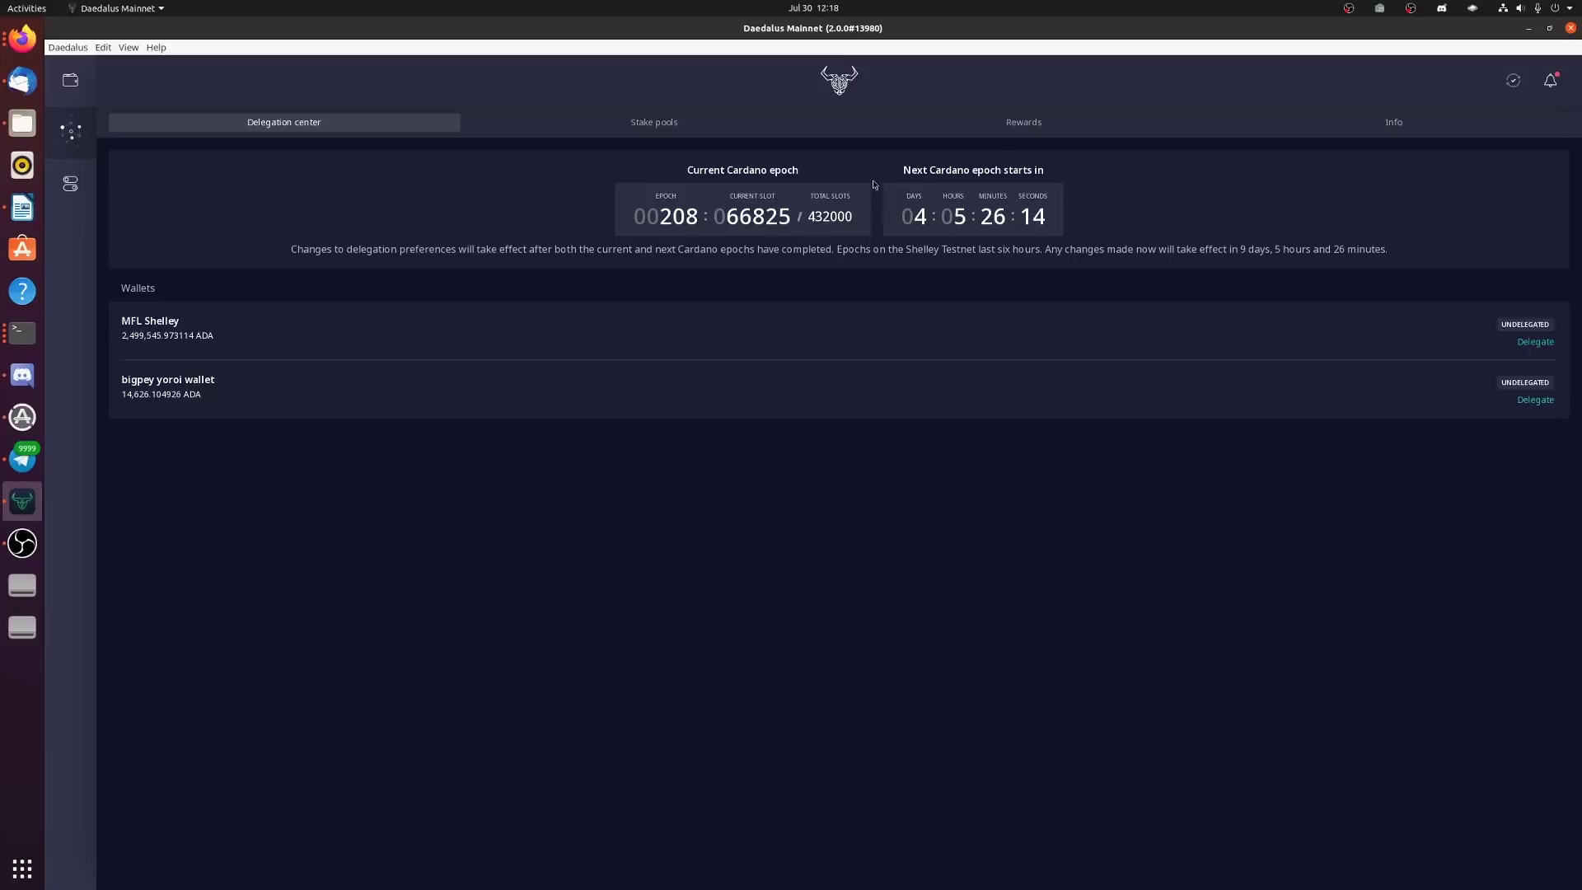
Search the stake pools for "Bloom" and examine the BLOOM pool's margin and cost per epoch
click(617, 127)
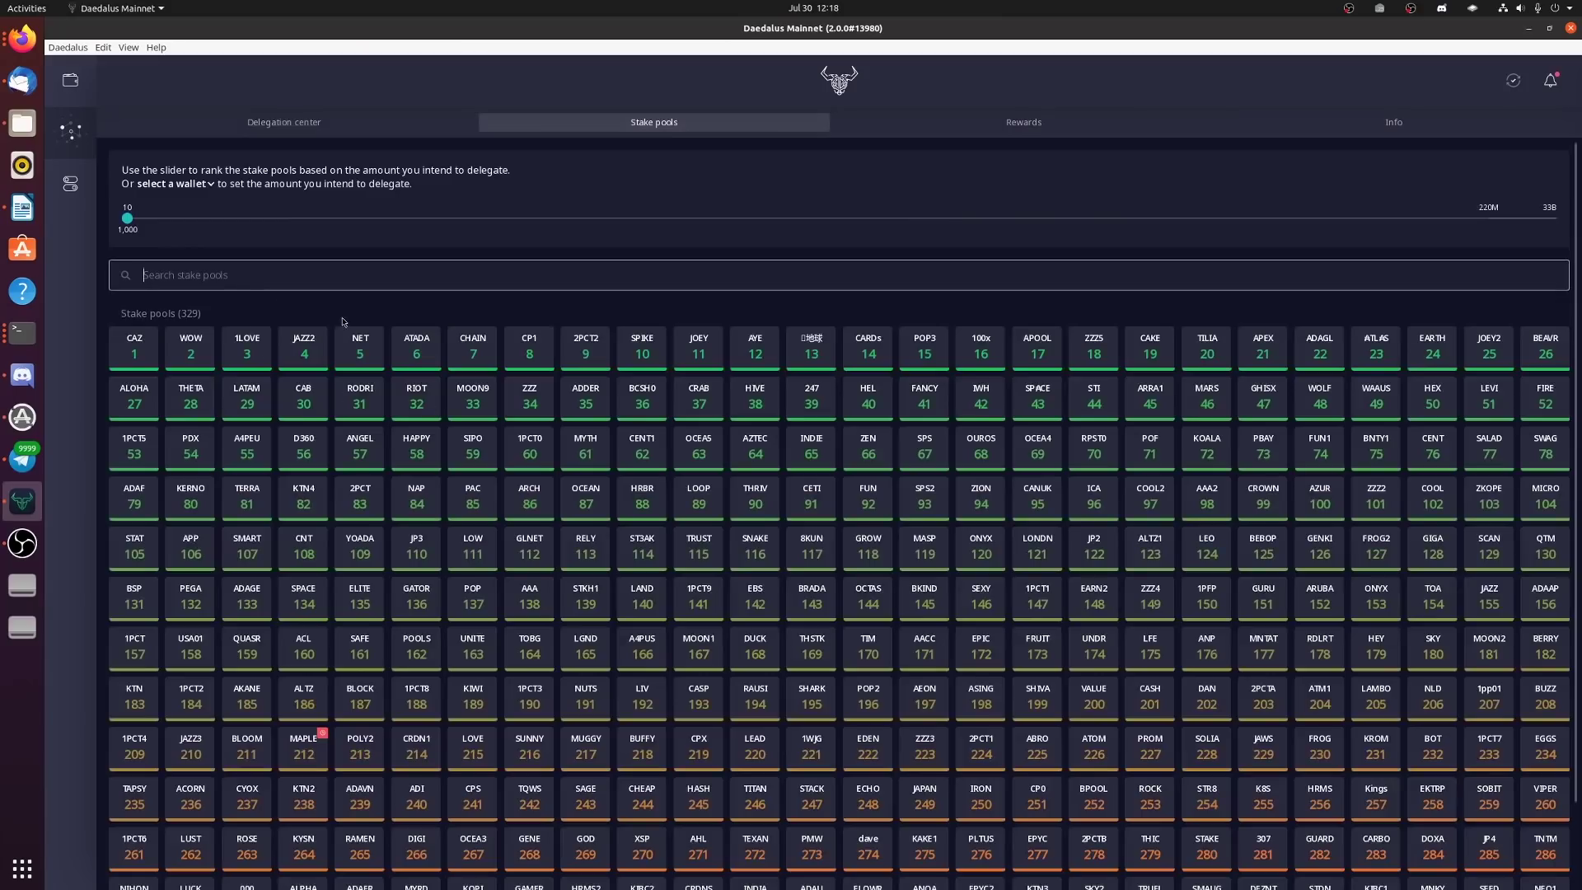
text(Bloom)
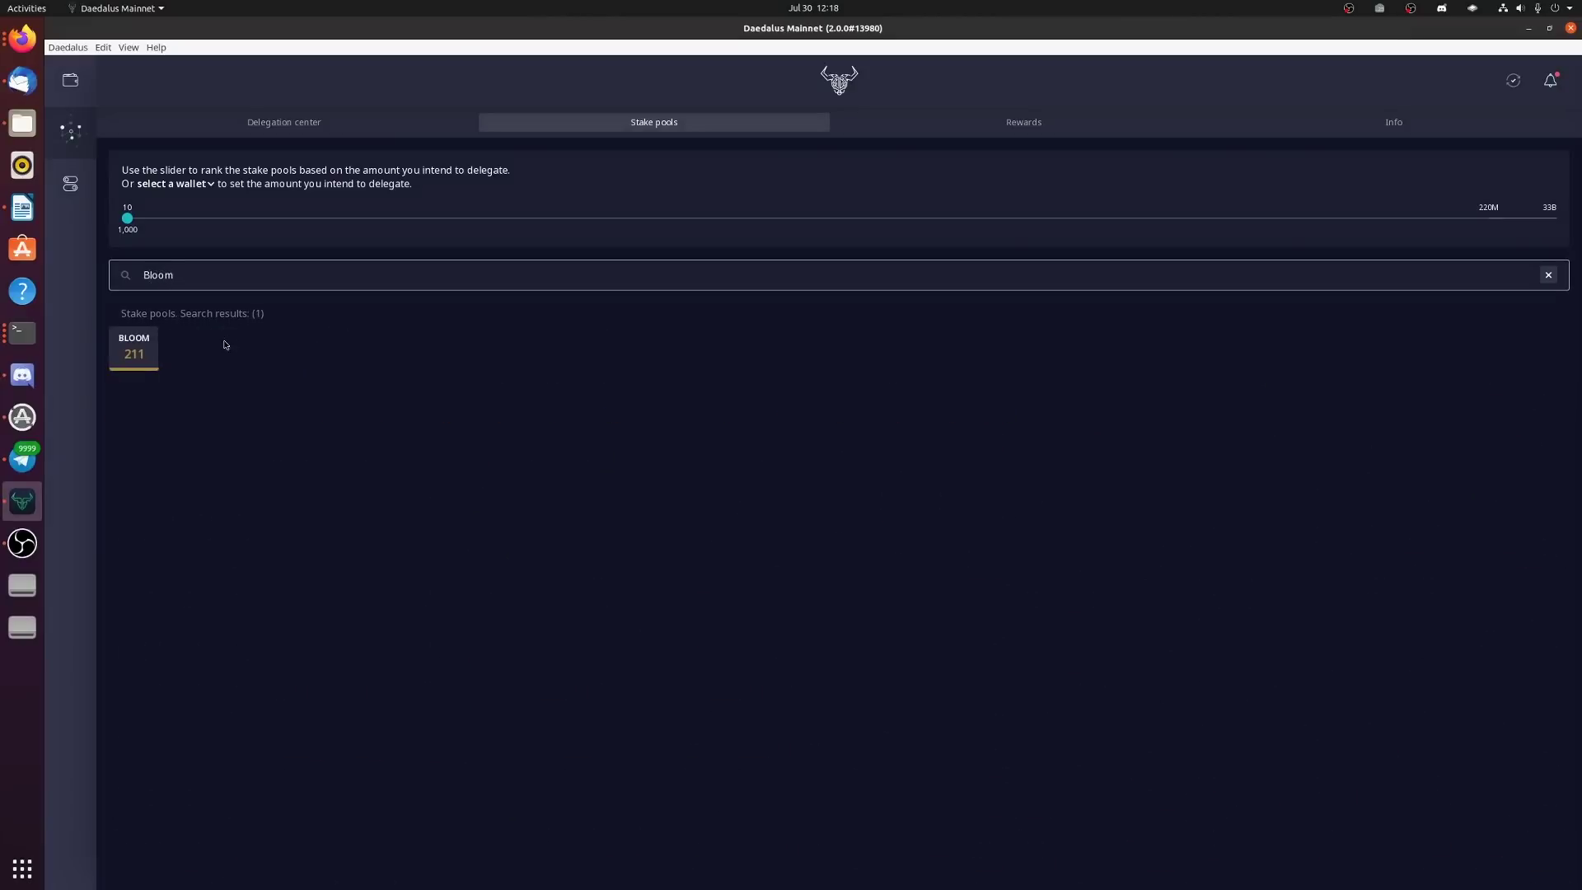
click(136, 352)
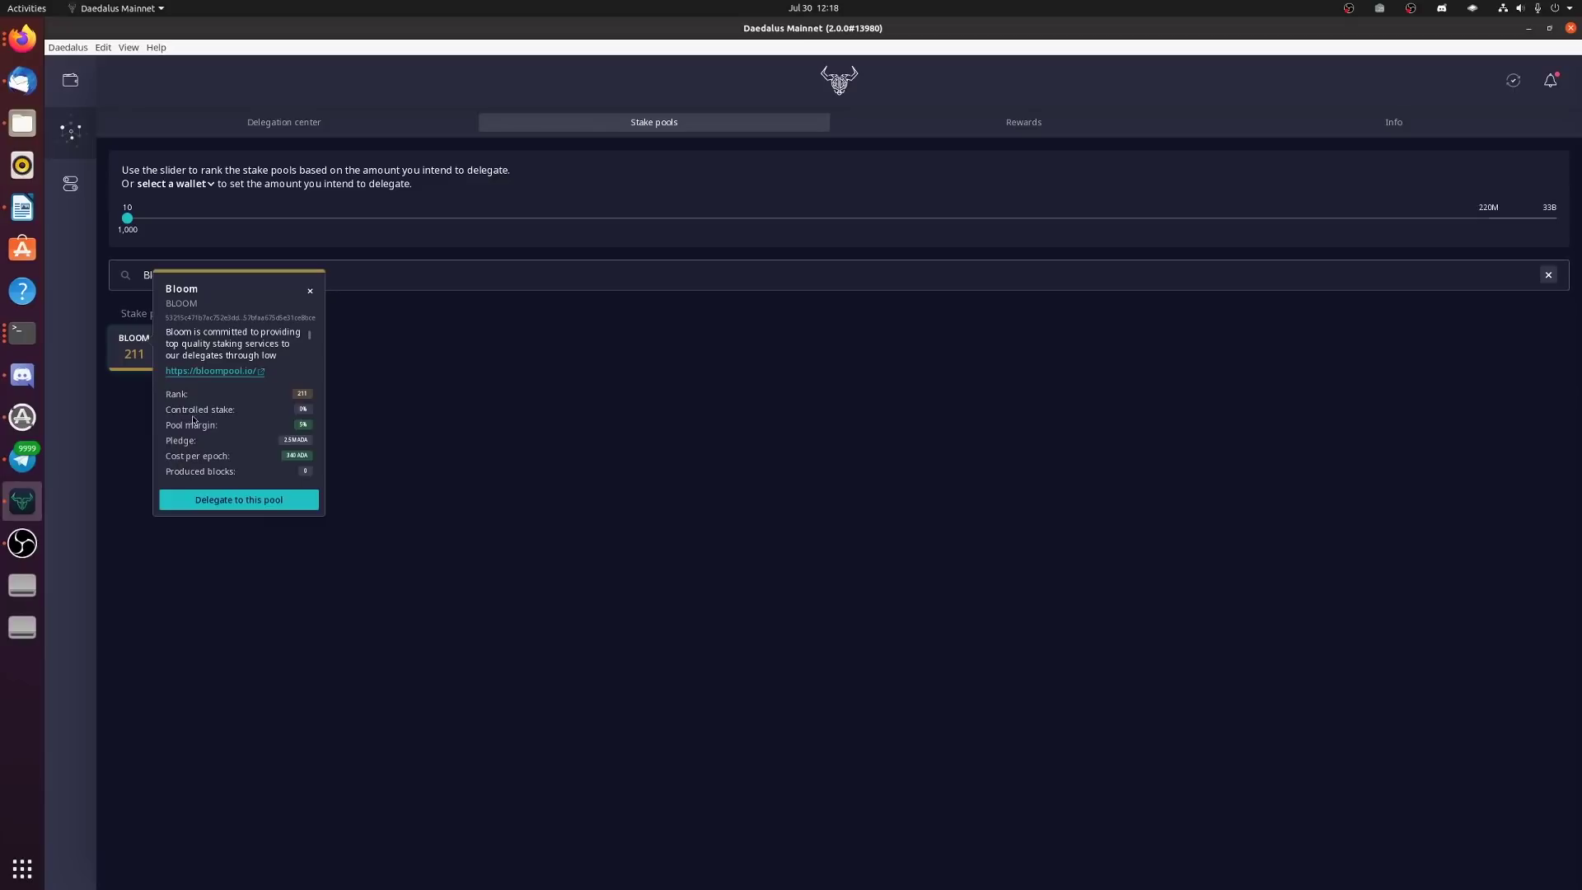
double_click(301, 425)
click(298, 456)
drag(170, 455, 313, 464)
click(268, 465)
click(312, 299)
Search the stake pools for "BL00M", spelled with zeros, and clear the search
double_click(313, 275)
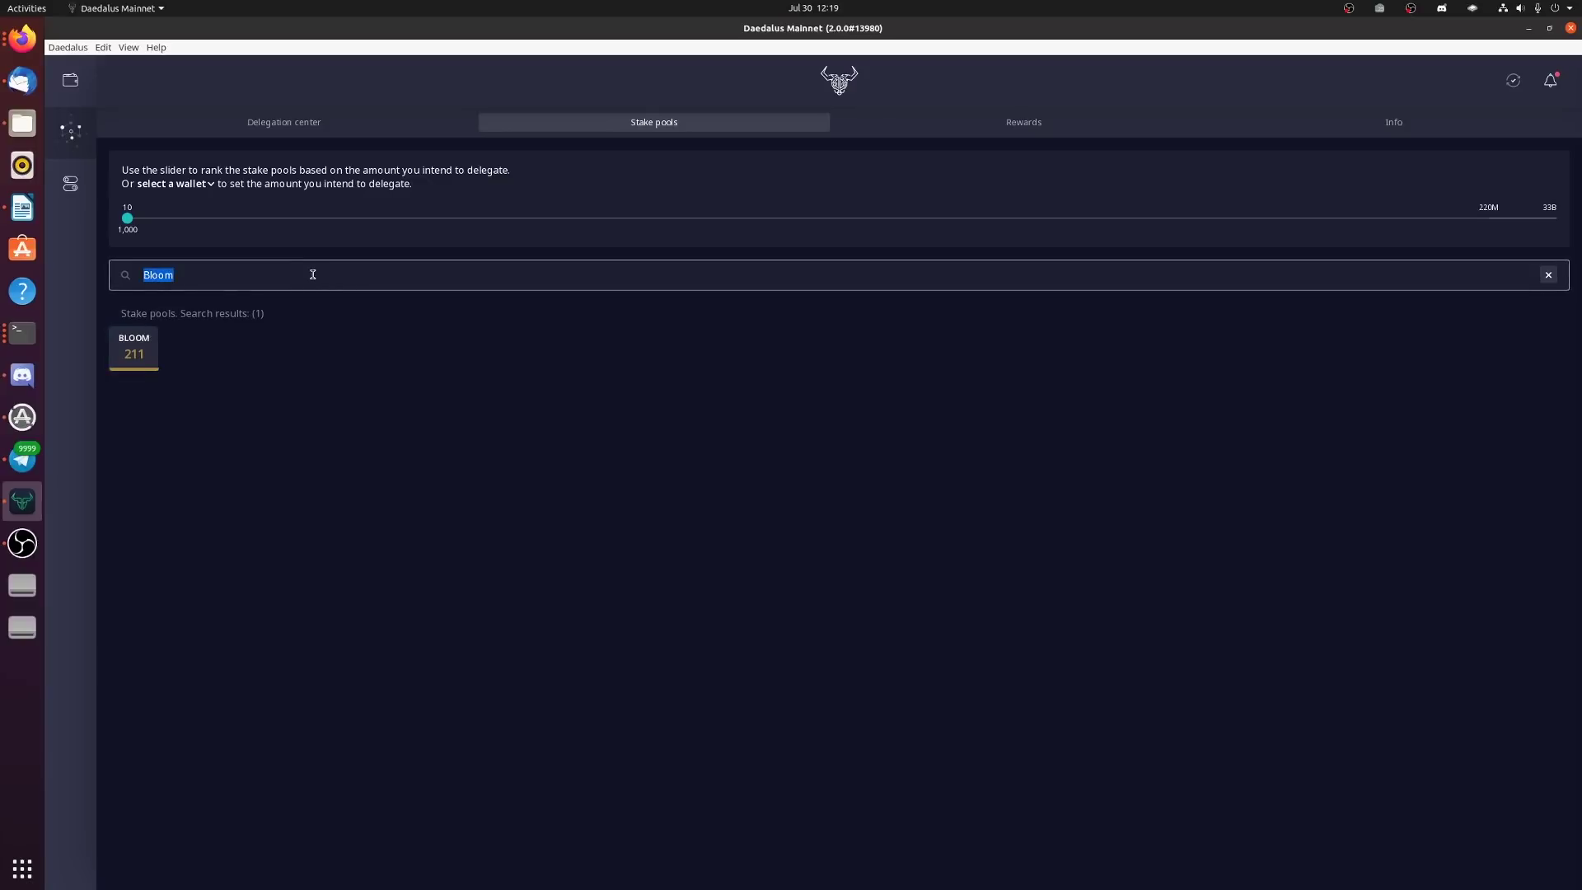
text(B)
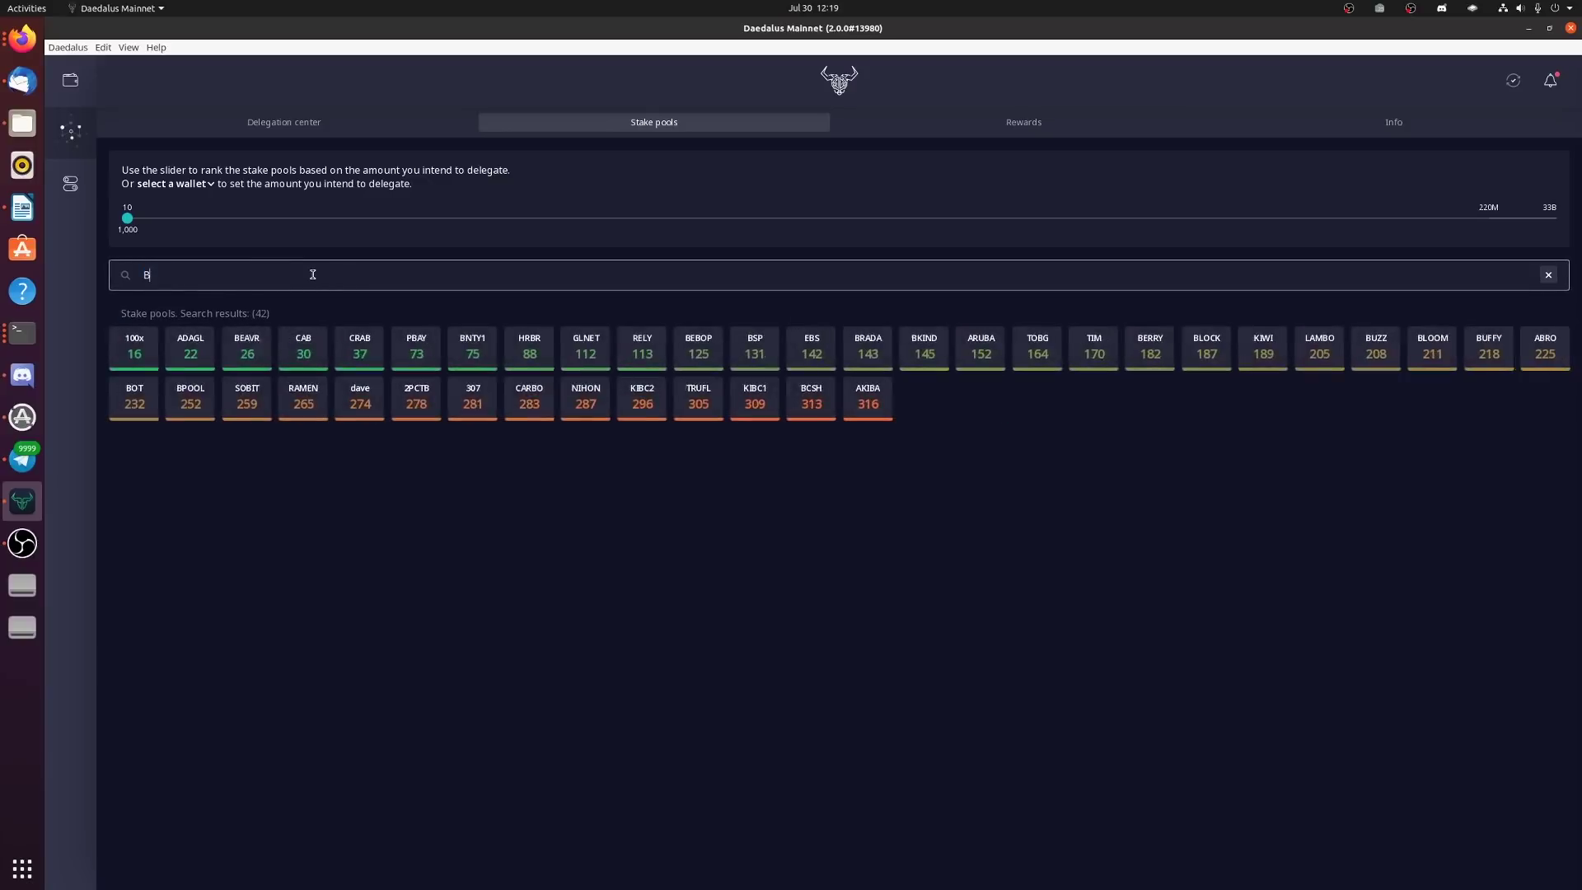
text(L)
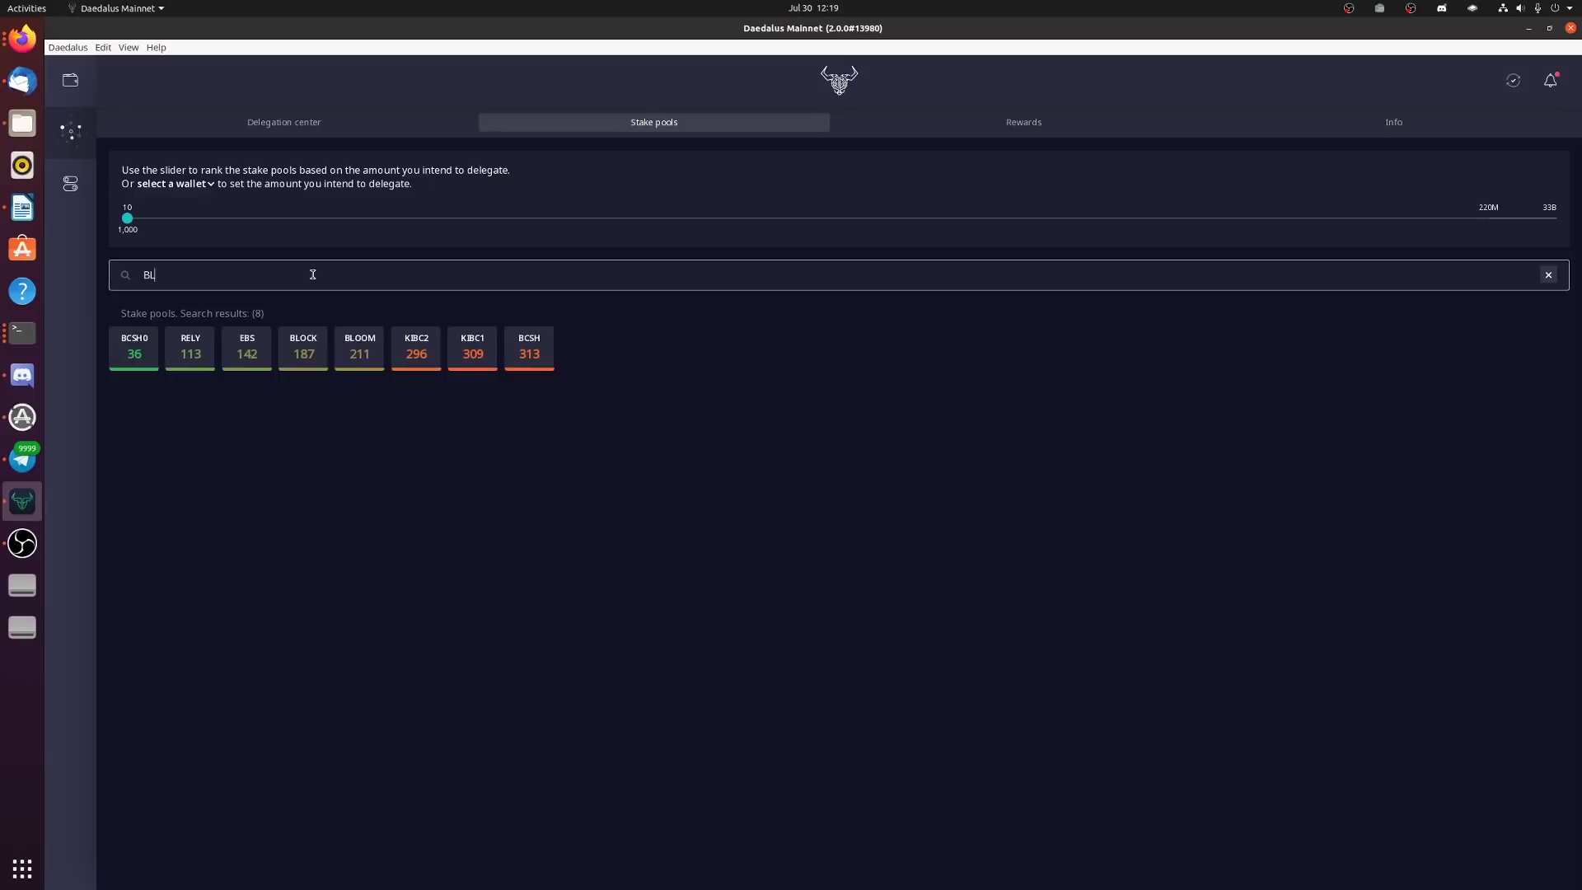
text(00)
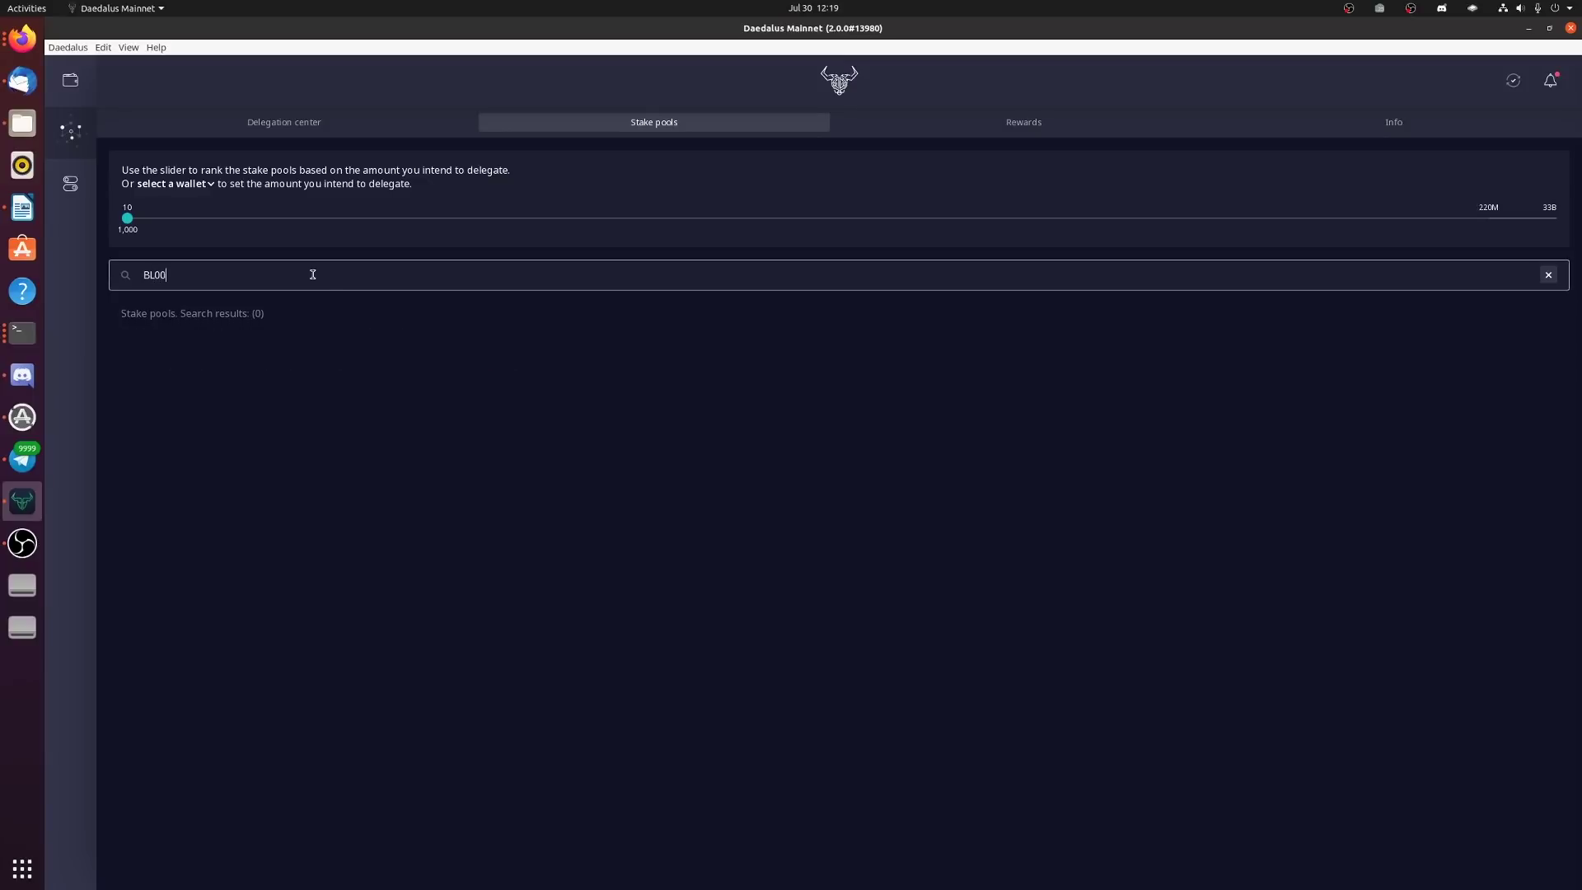
text(M)
key(BackSpace)
key(BackSpace)
key(BackSpace)
key(BackSpace)
key(BackSpace)
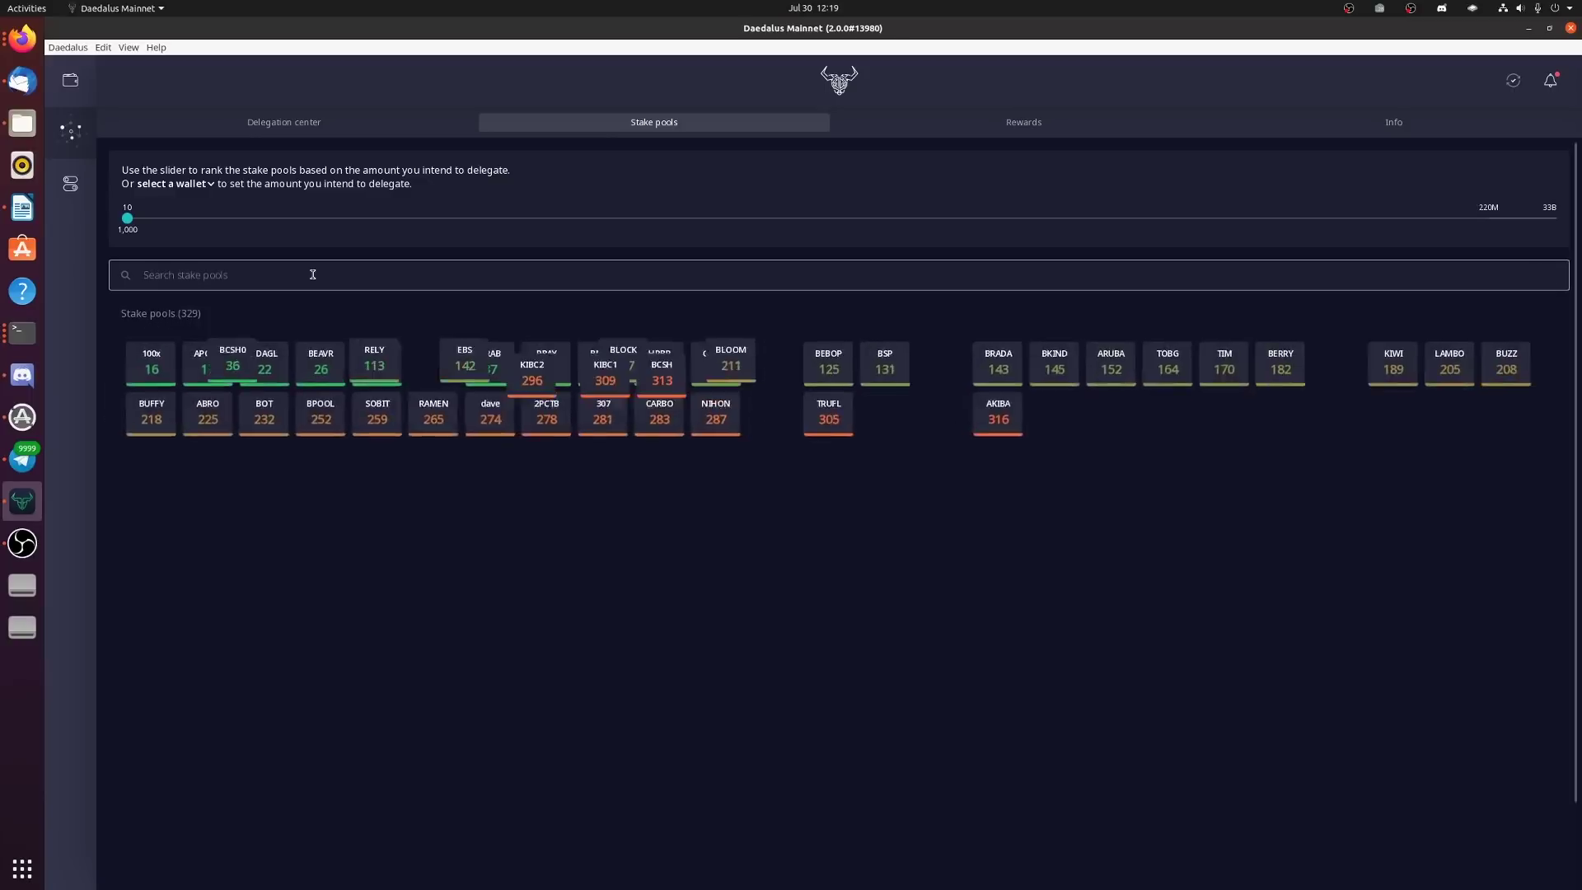
Search the stake pools for "Bloom", spelled with letters only, and clear the search
text(Bloom)
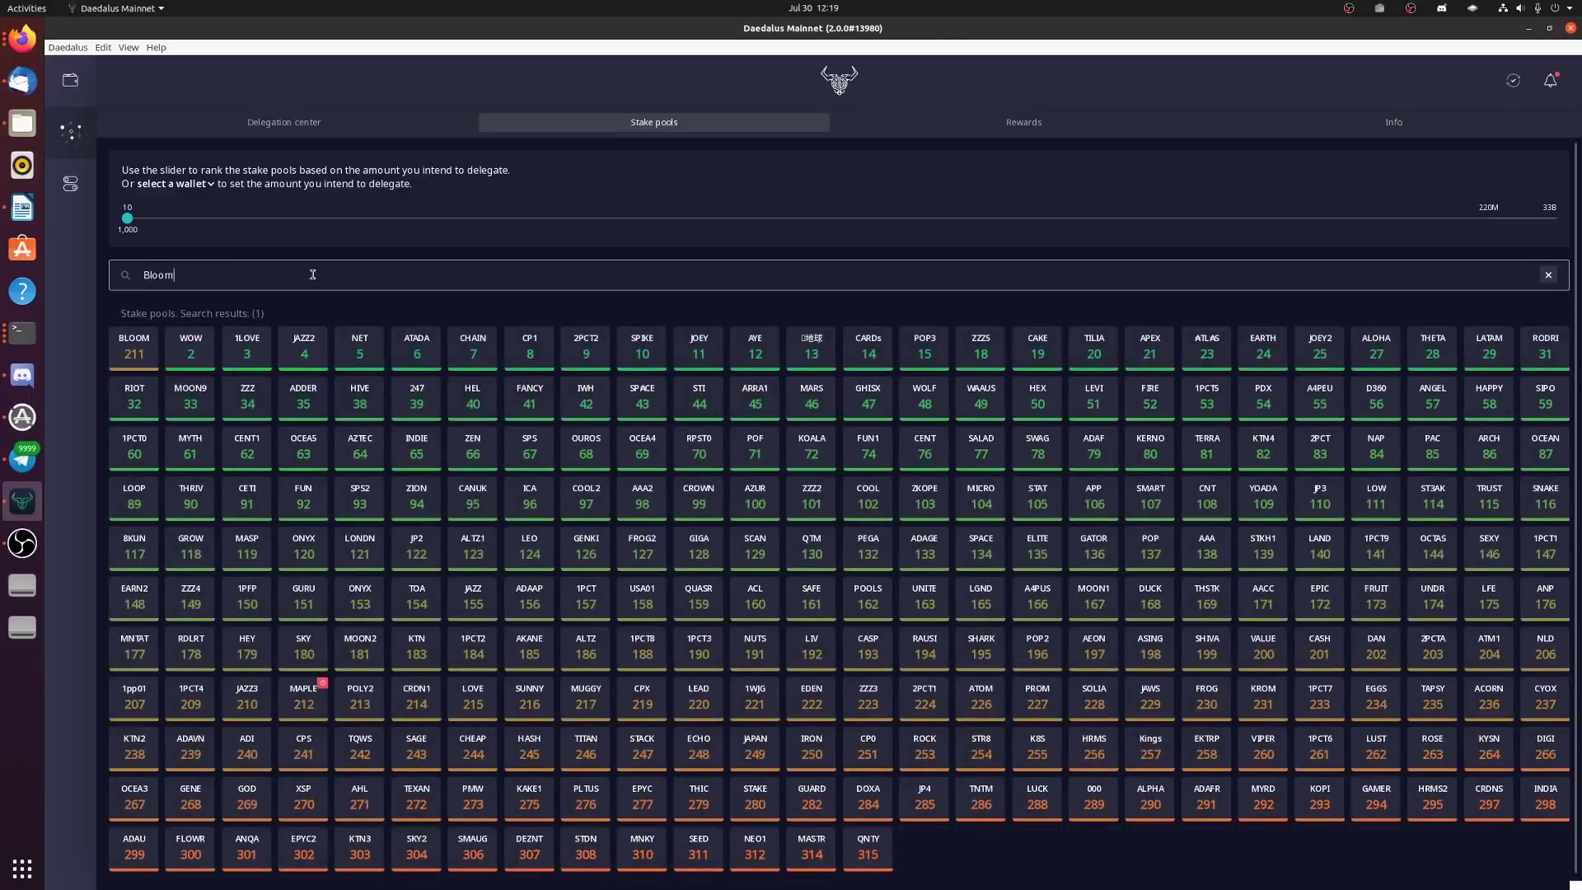
key(BackSpace)
key(BackSpace)
key(BackSpace)
key(BackSpace)
key(BackSpace)
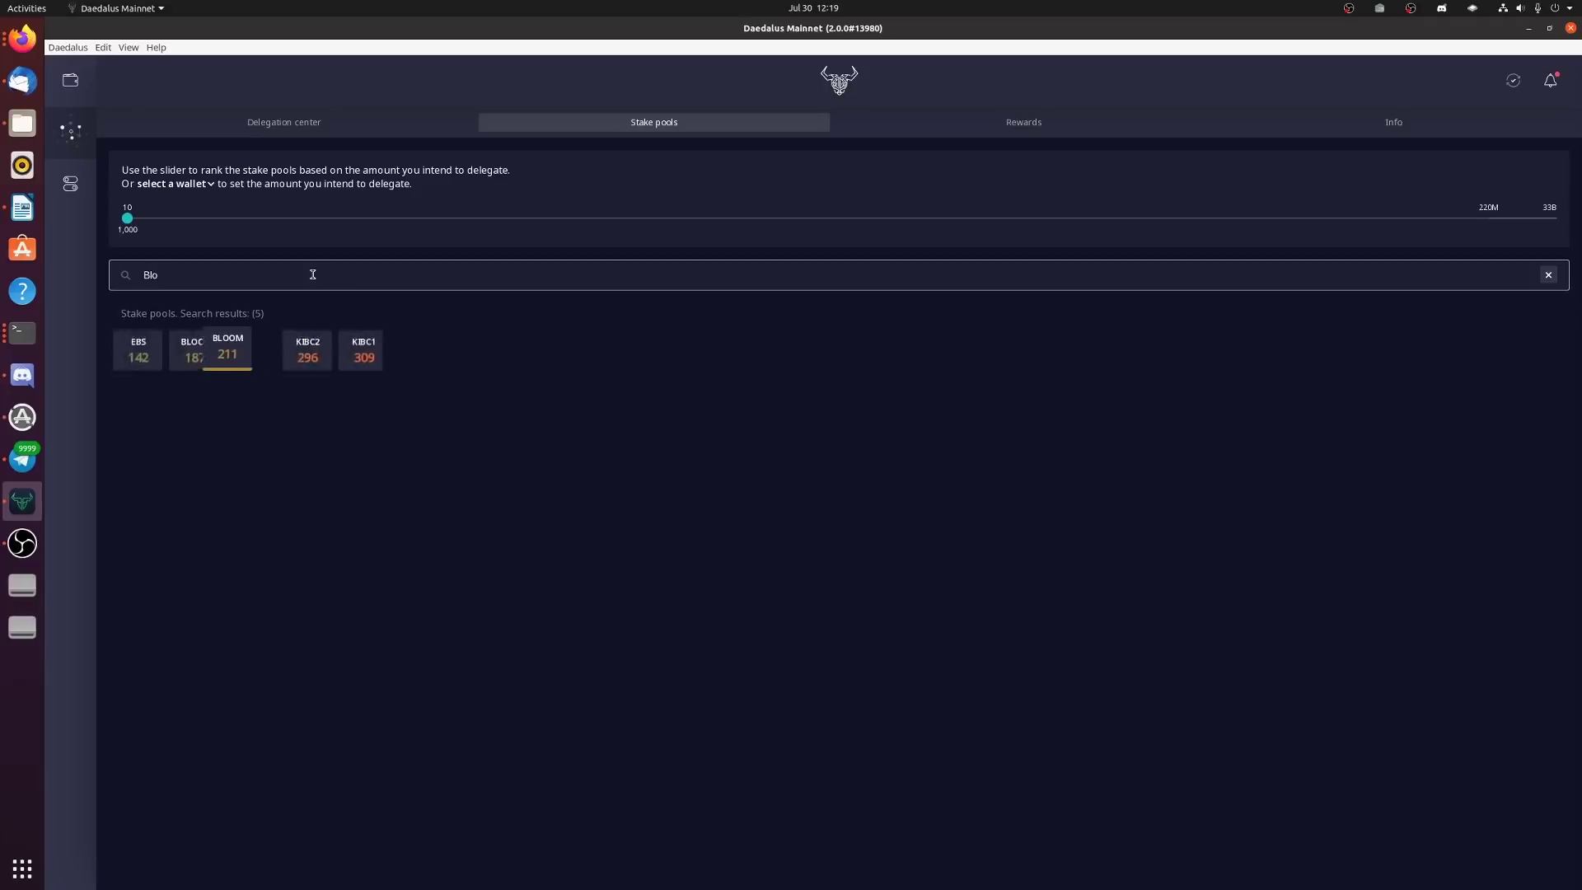
Try the mixed-case spelling "Bl00m" with zeros in the stake pool search and clear it
text(B)
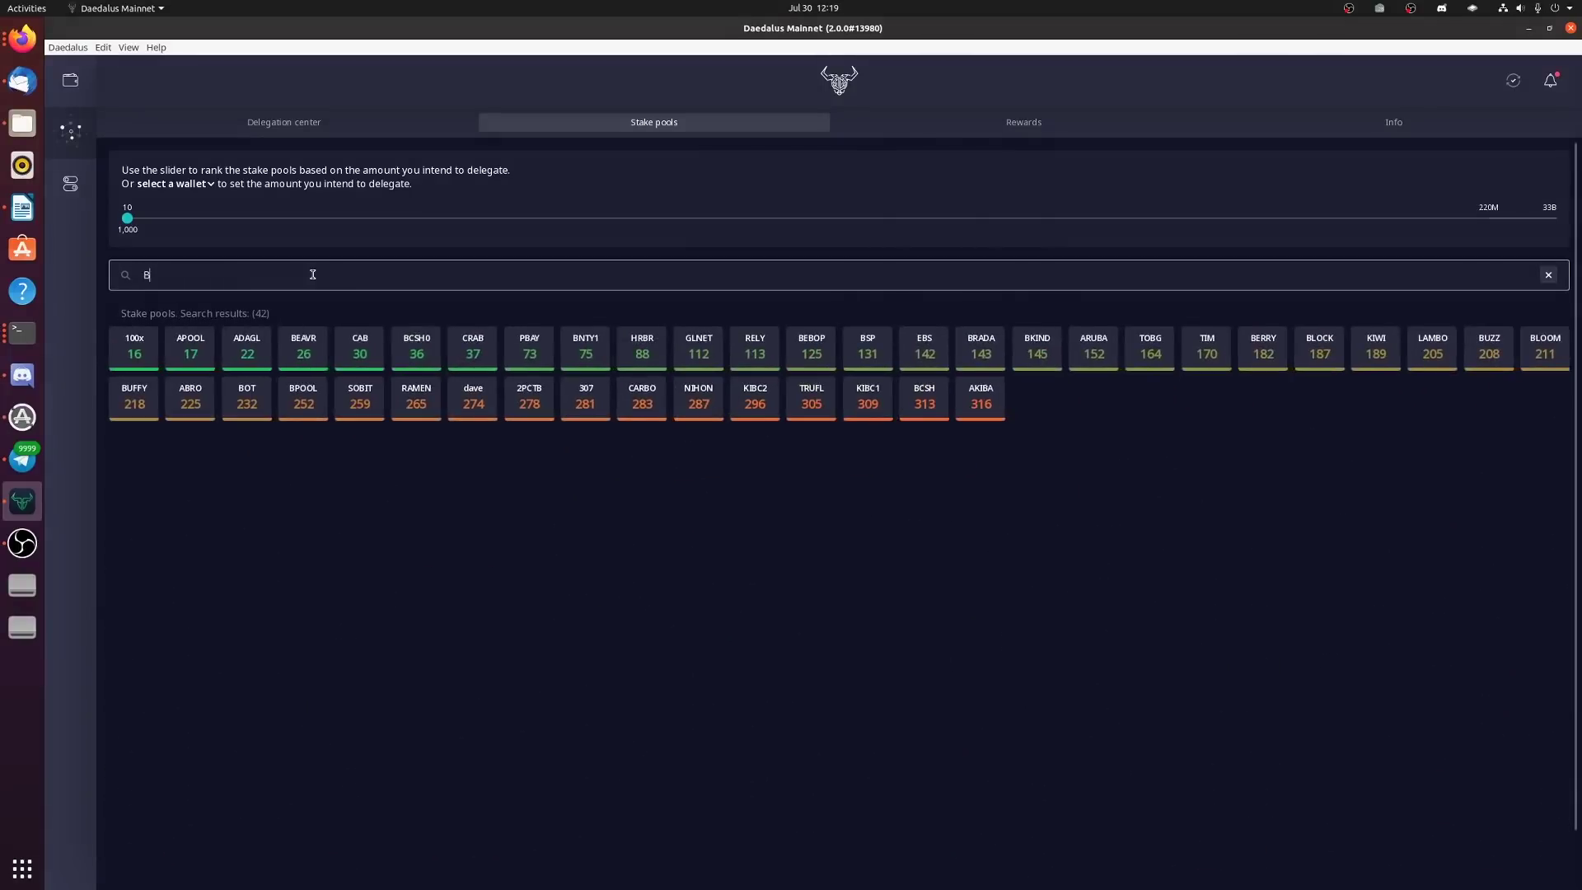
text(l00m)
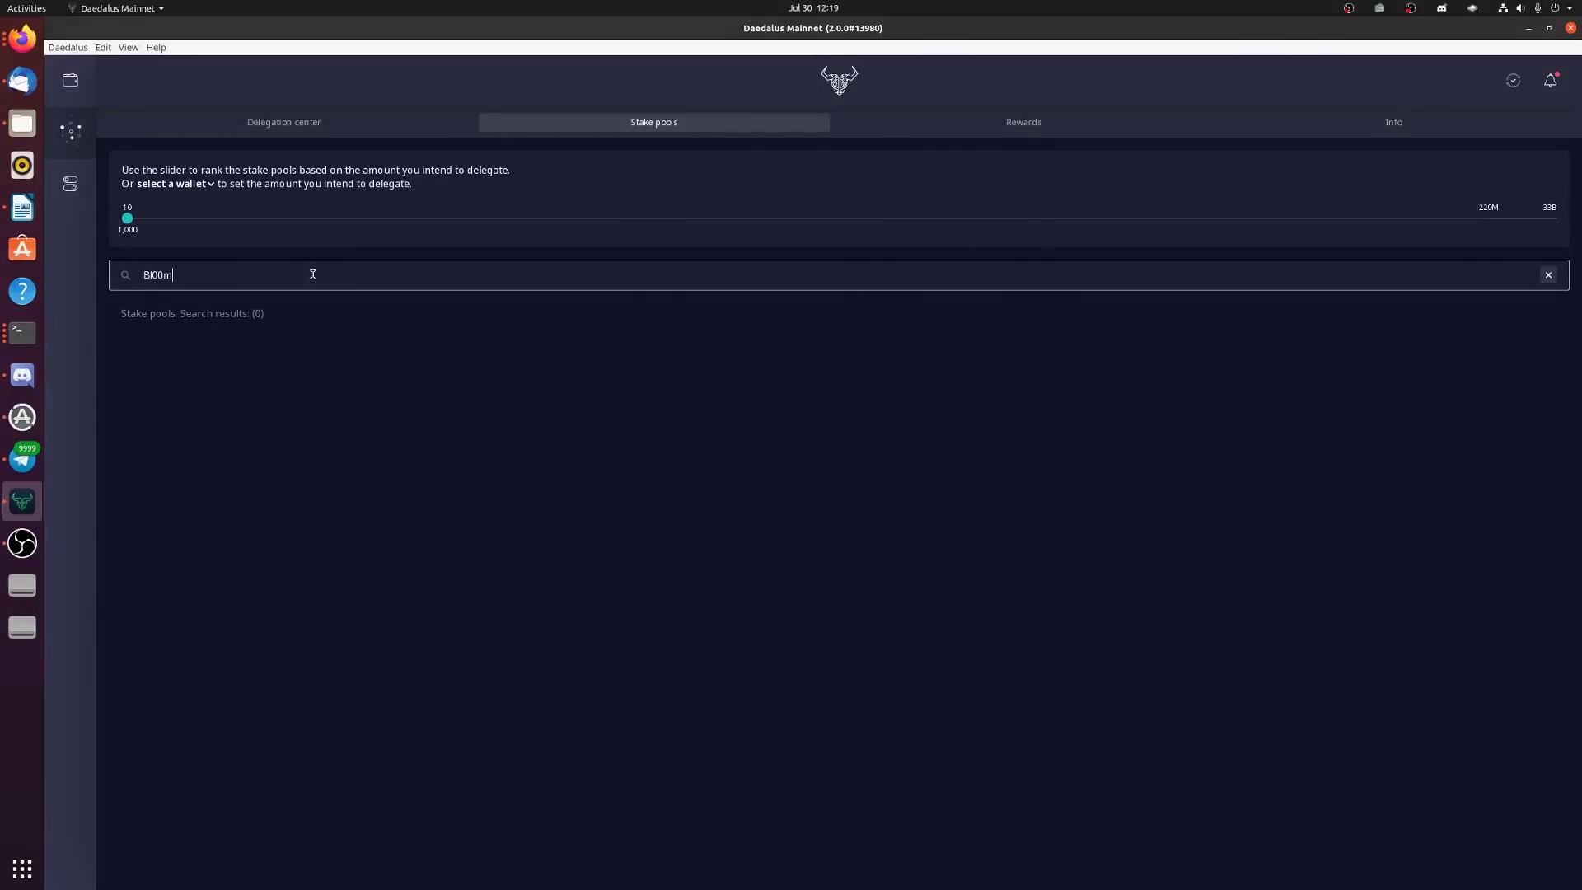
key(BackSpace)
text(M)
key(BackSpace)
key(BackSpace)
key(BackSpace)
key(BackSpace)
key(BackSpace)
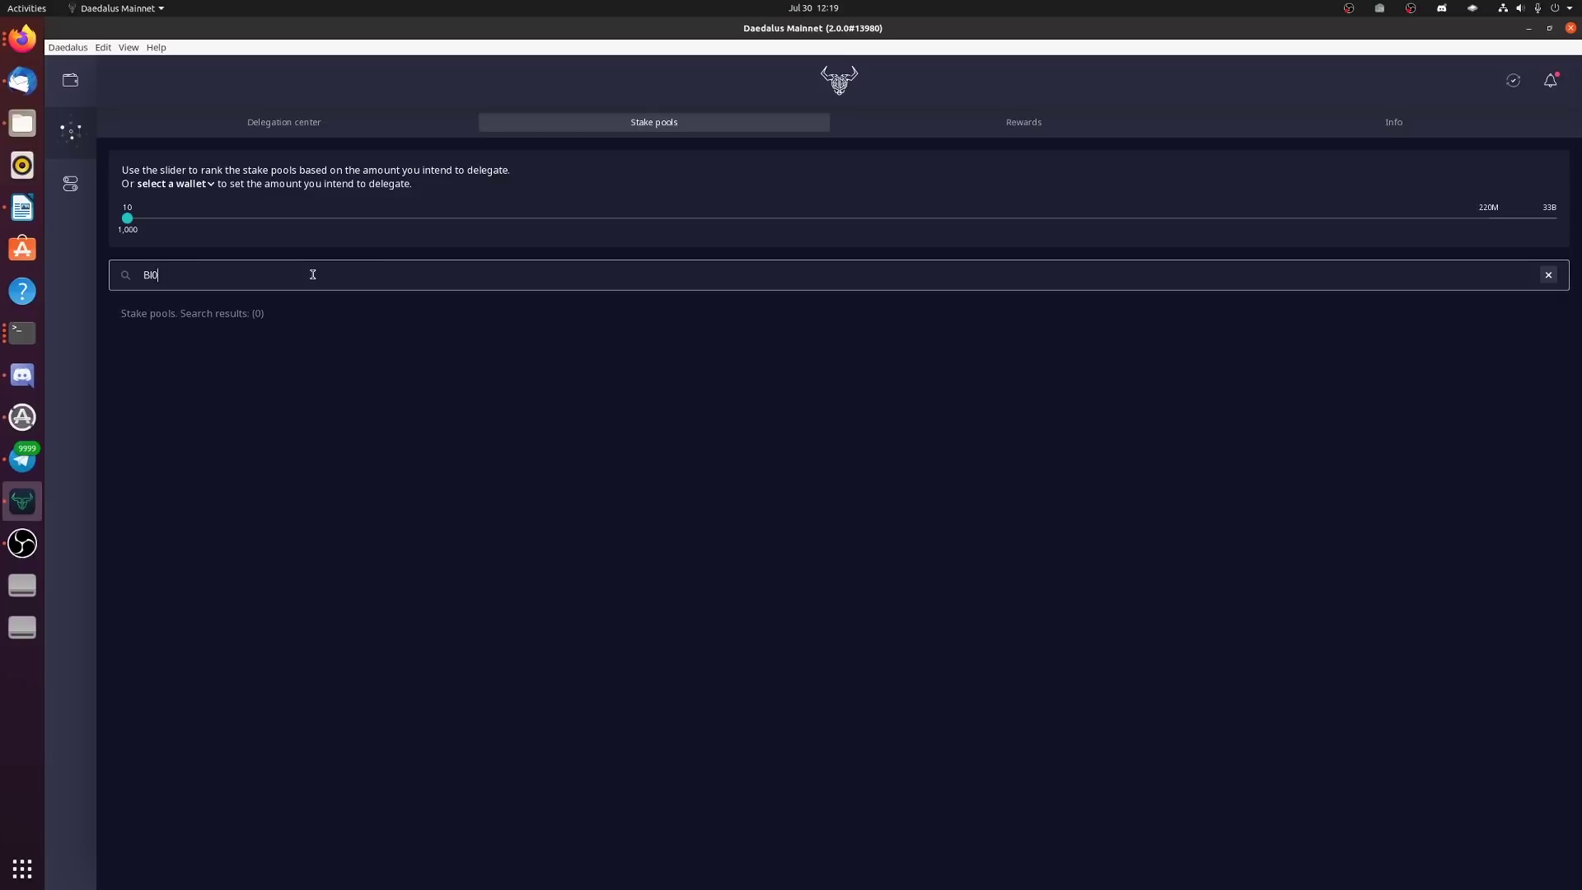
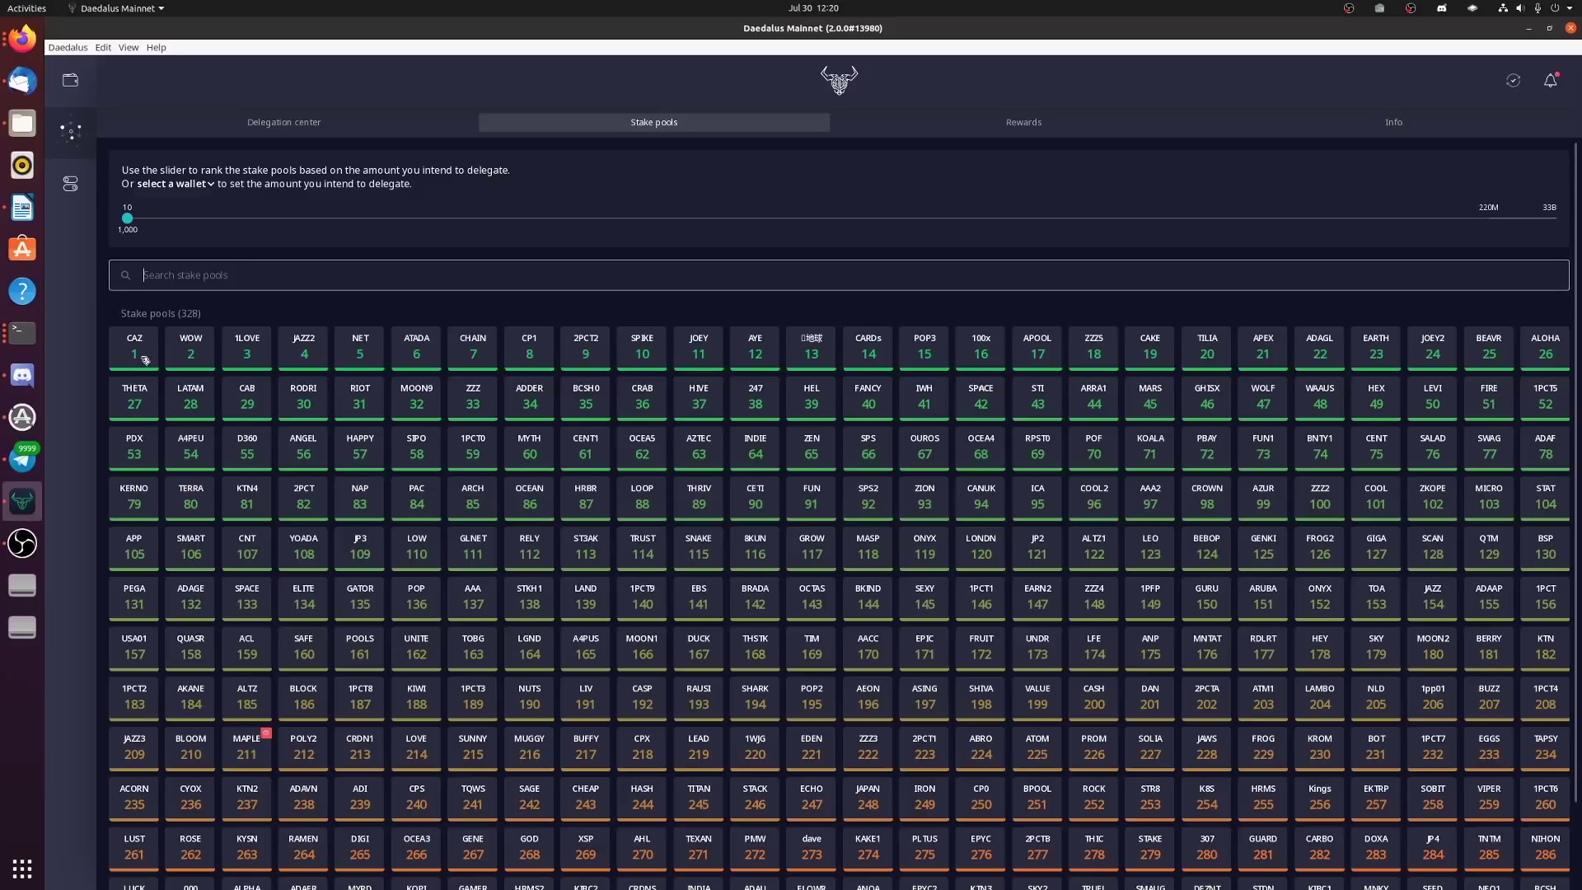
Find the BLOOM pool by searching the full stake pool list for "Bloom" and open its details
scroll(145, 359, down, 1)
scroll(246, 333, up, 1)
click(227, 269)
text(Bloom)
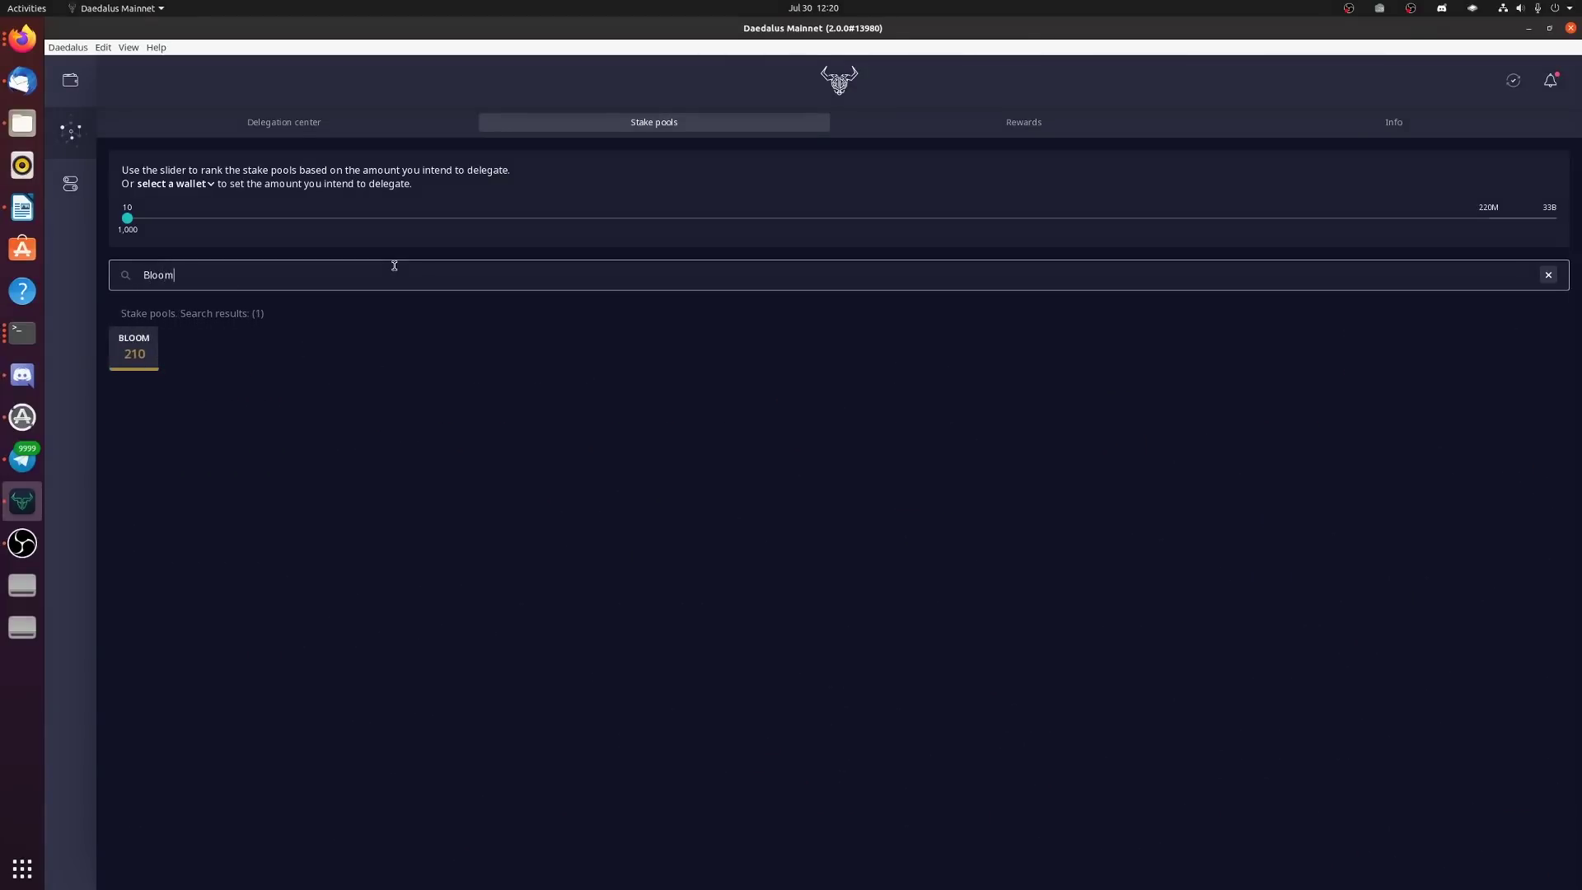
click(149, 364)
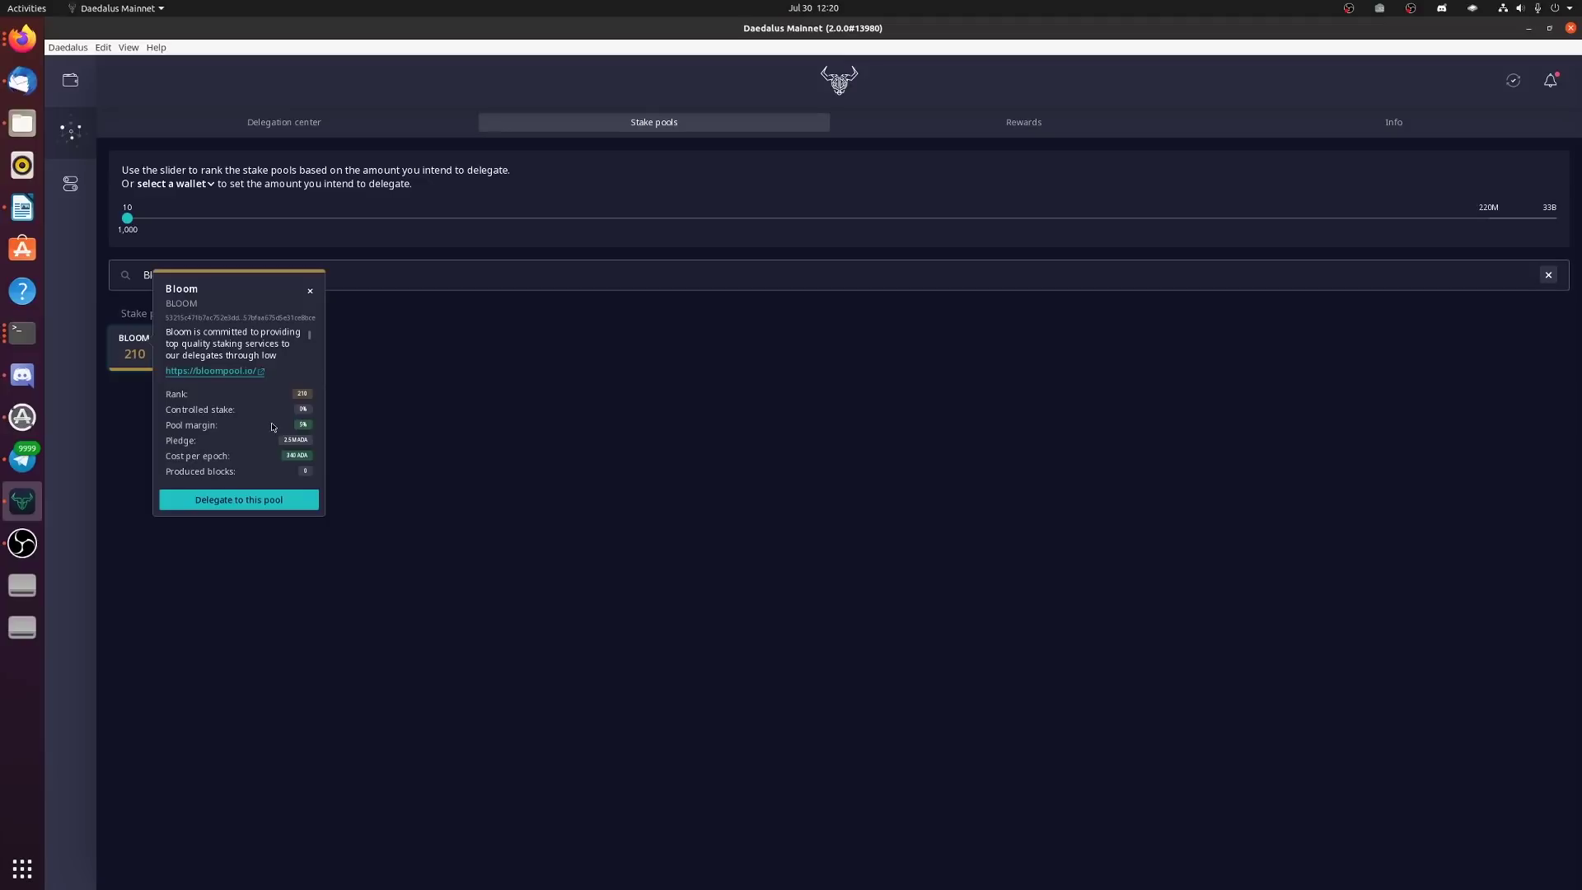
click(308, 262)
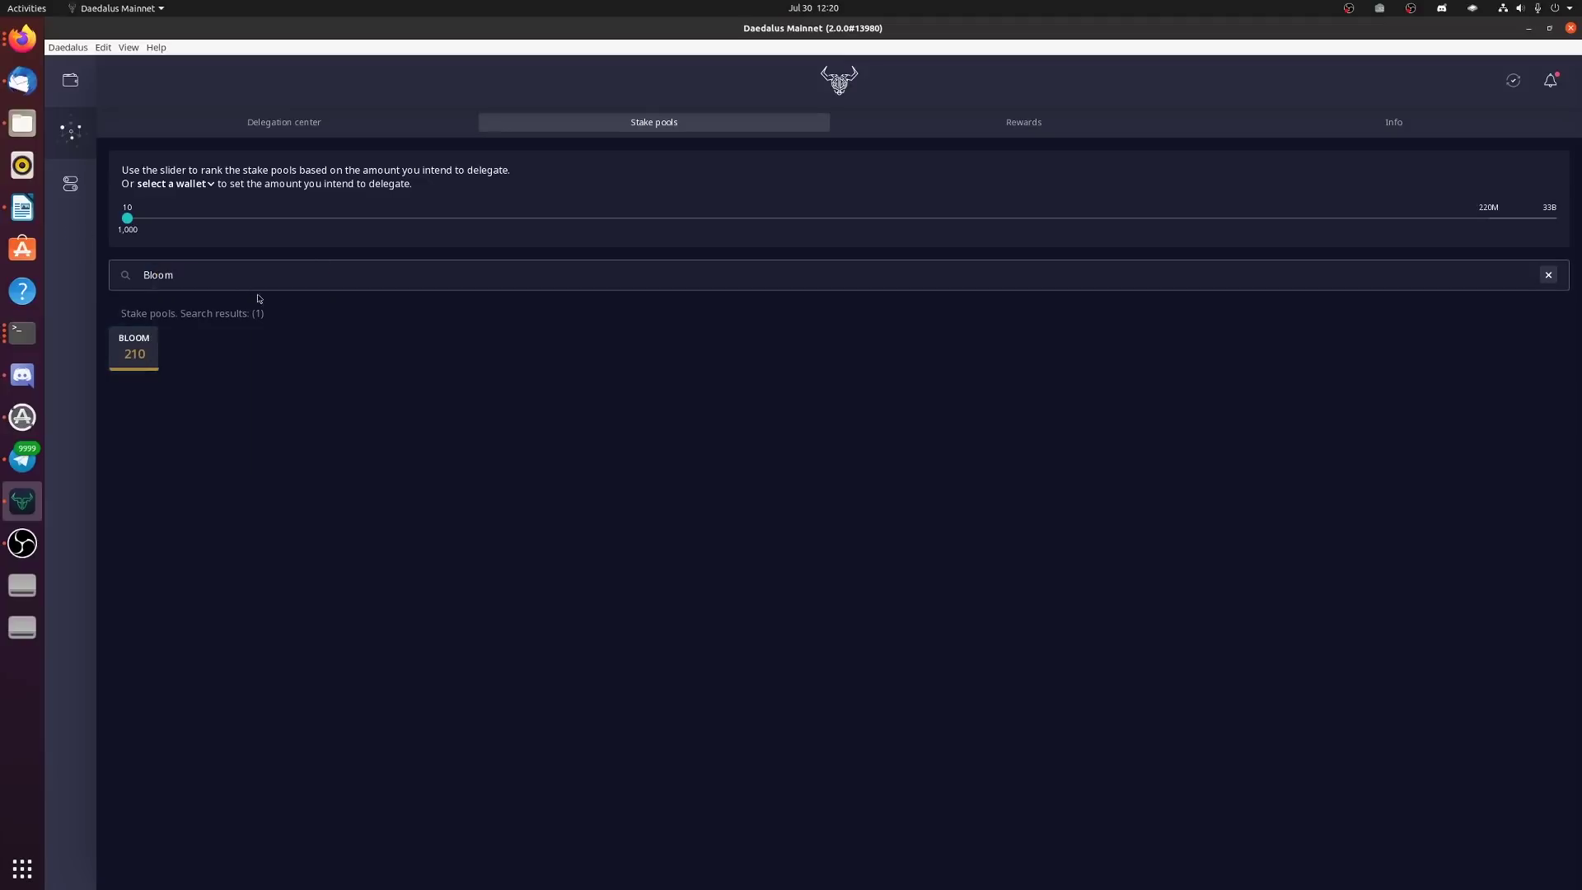
click(132, 346)
Set up delegation to the BLOOM pool, choosing the bigpey yoroi wallet and keeping BLOOM as the selected pool
click(275, 500)
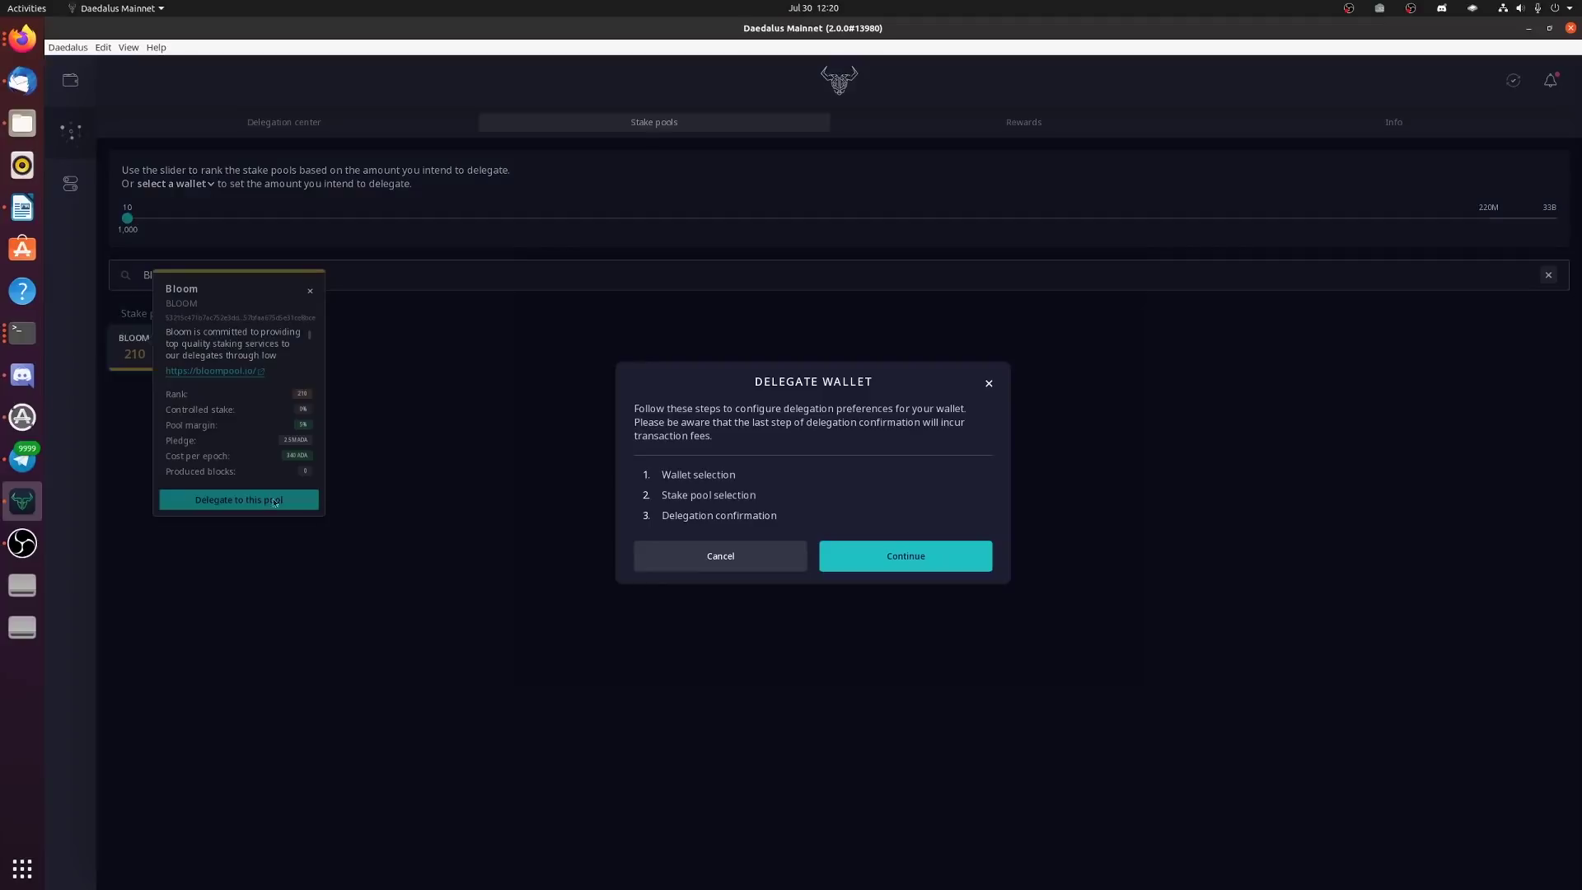
click(869, 566)
click(748, 516)
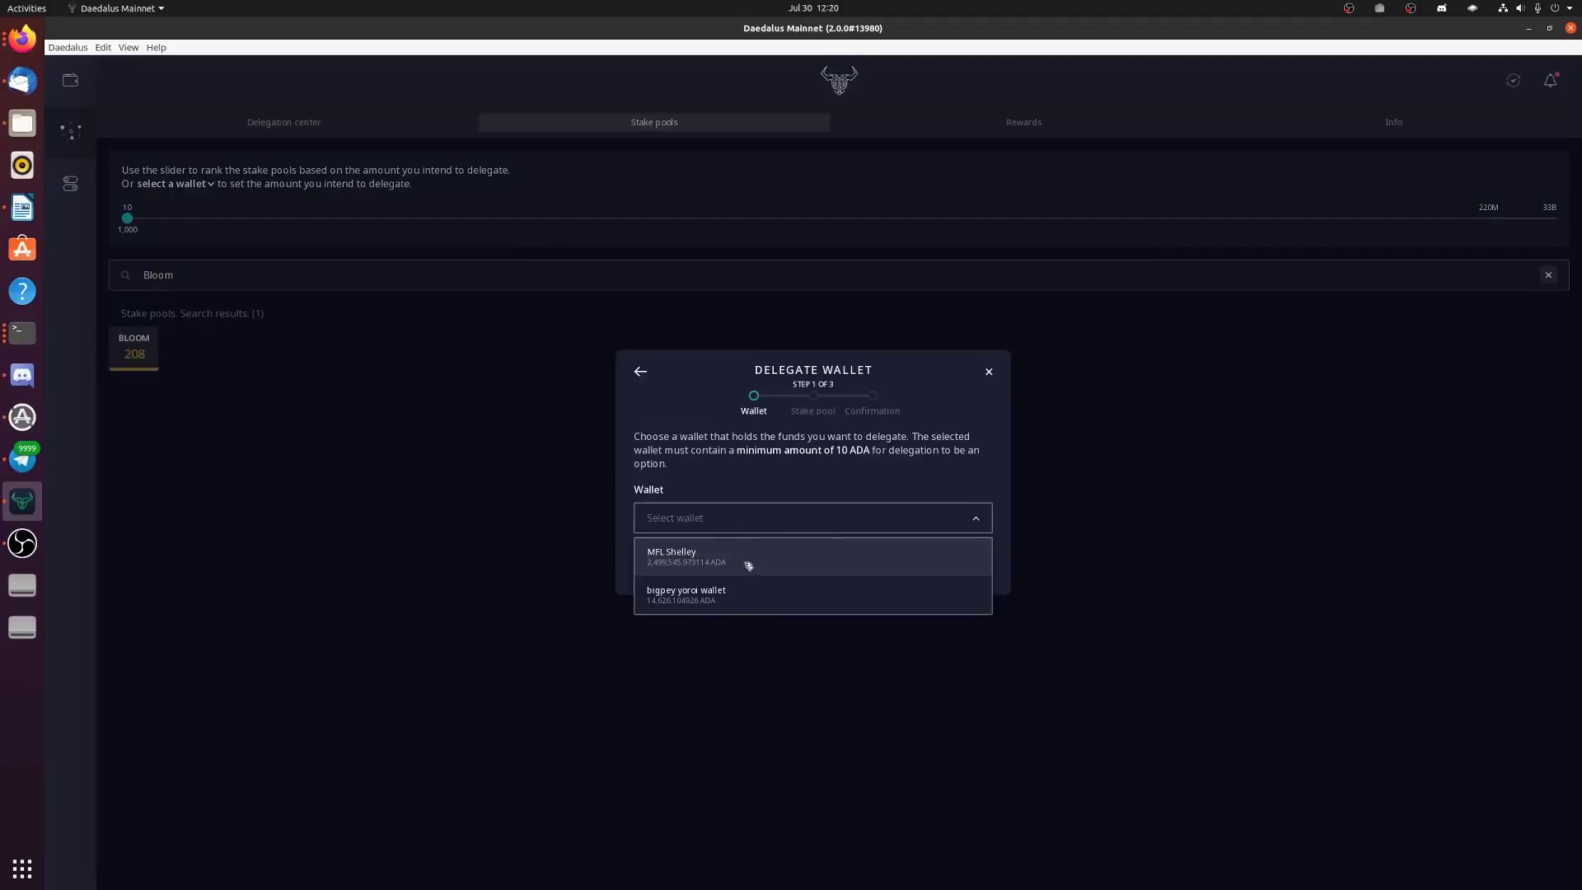
click(738, 594)
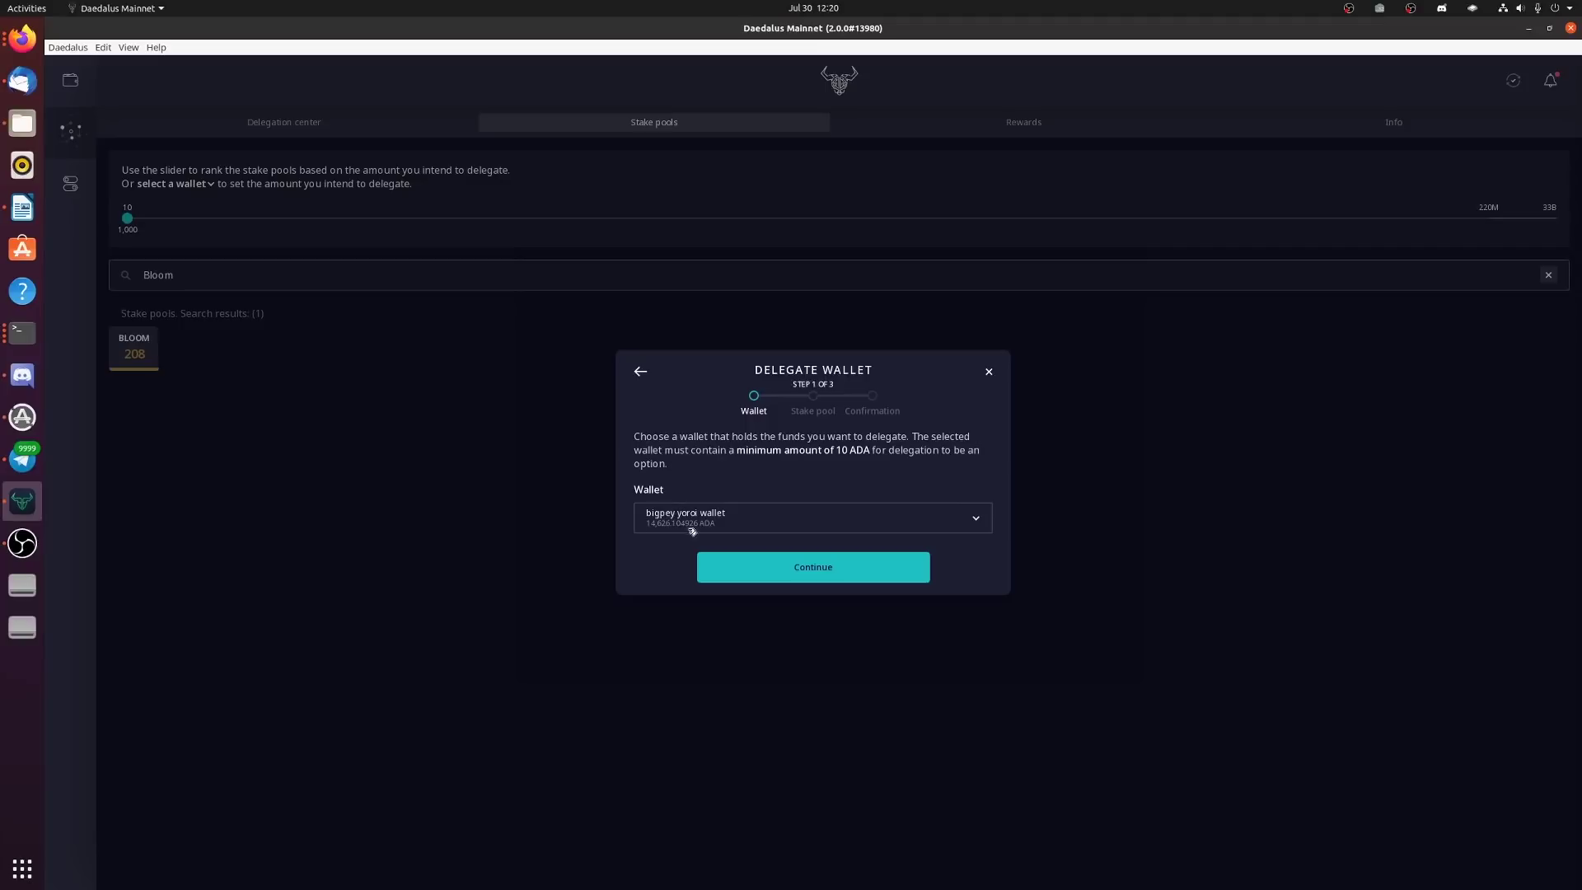
click(752, 573)
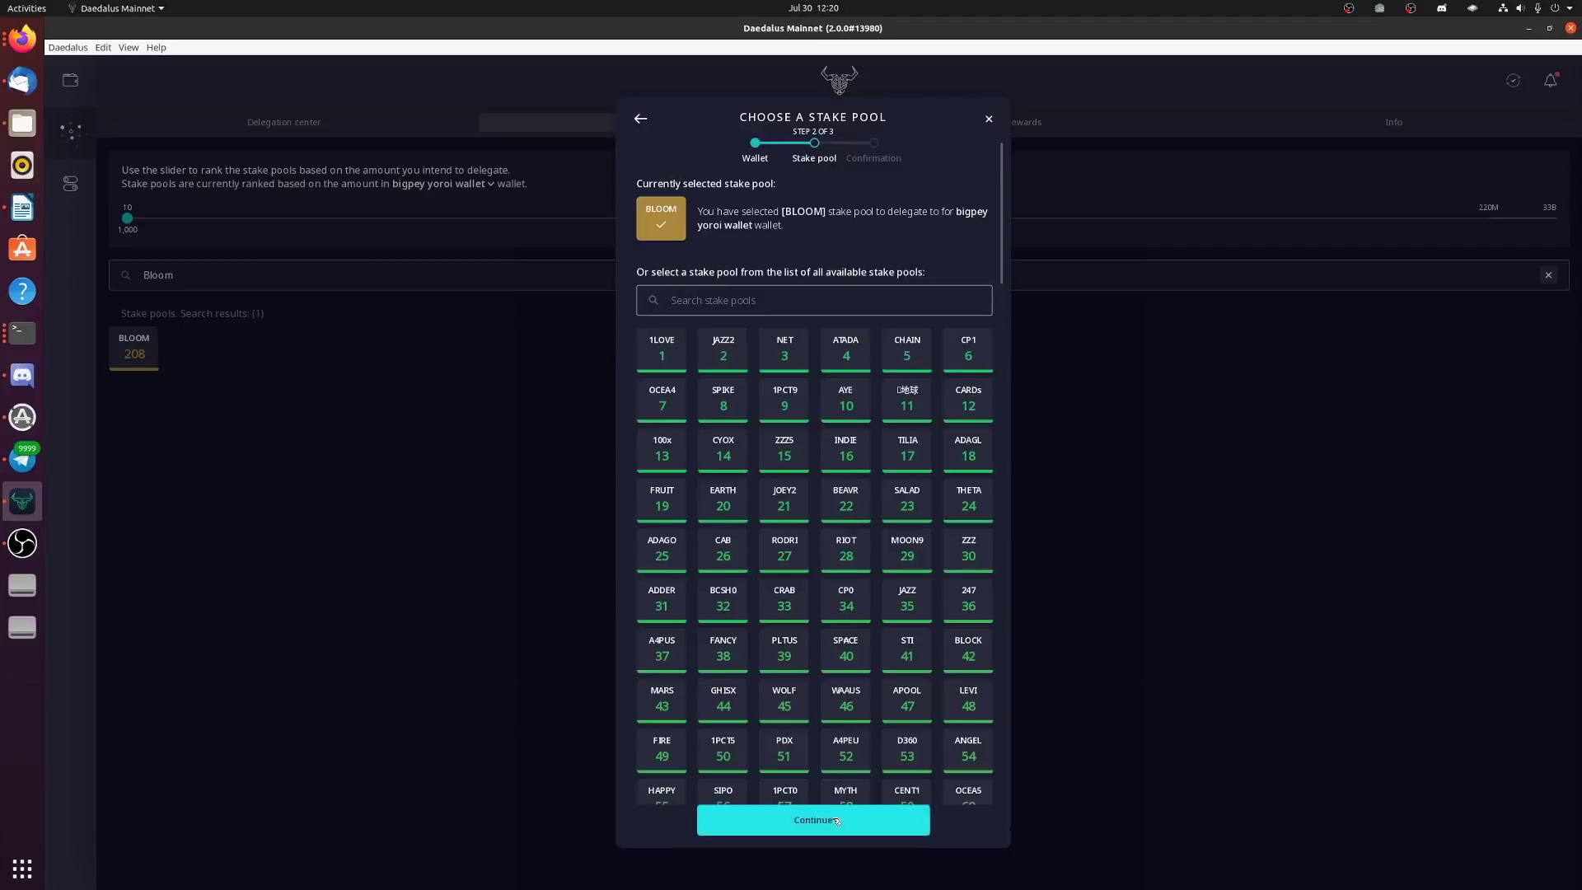
click(884, 825)
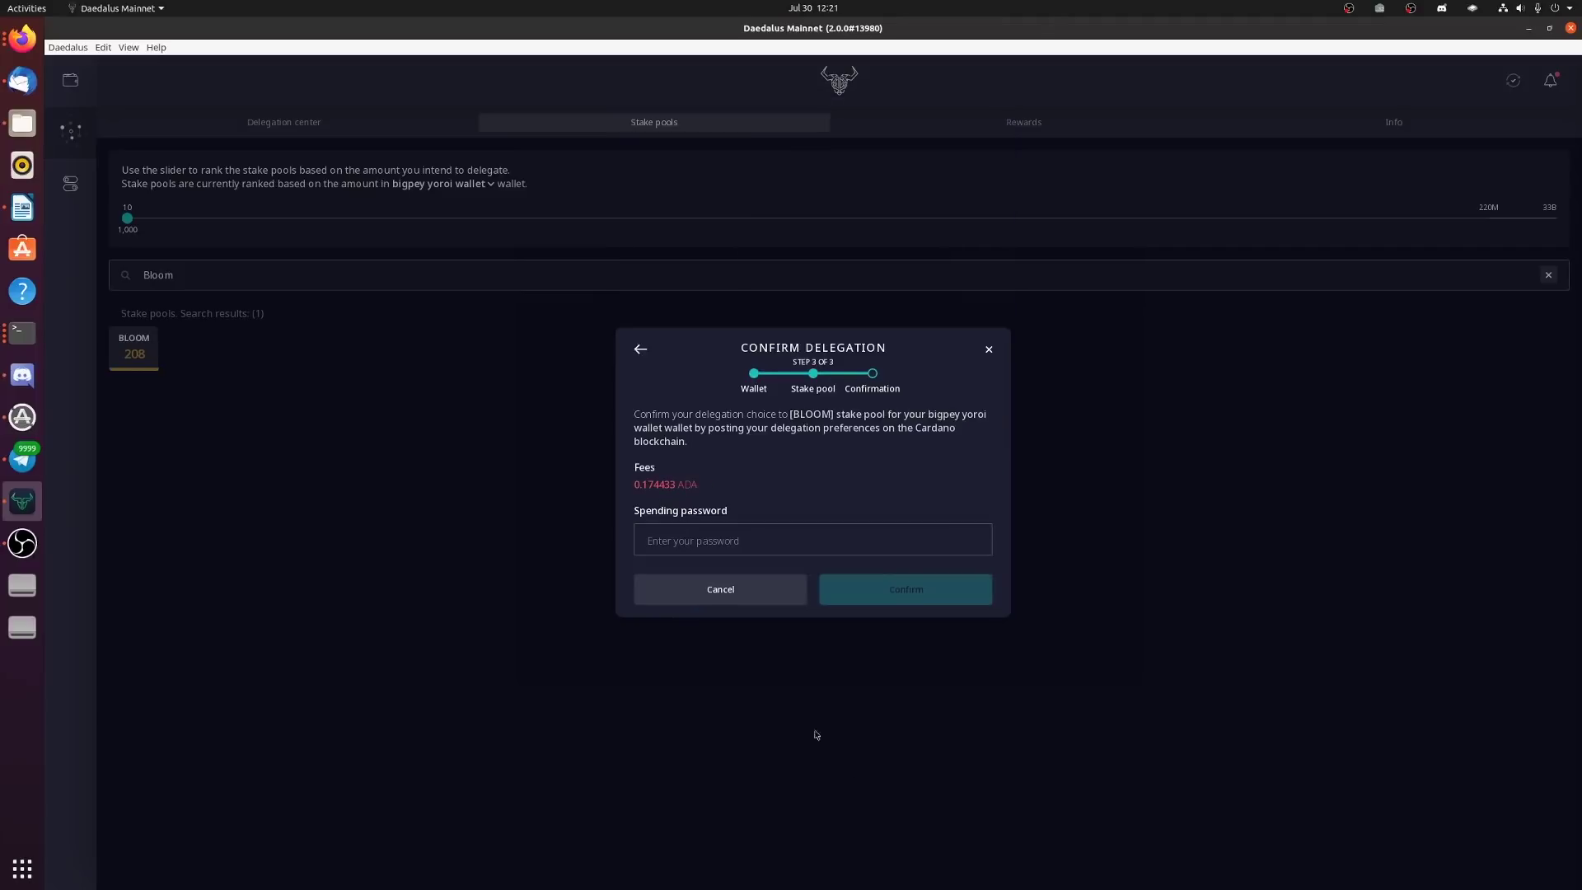
Enter the spending password, confirm the delegation of the bigpey yoroi wallet to BLOOM, and close the delegation dialog
click(703, 547)
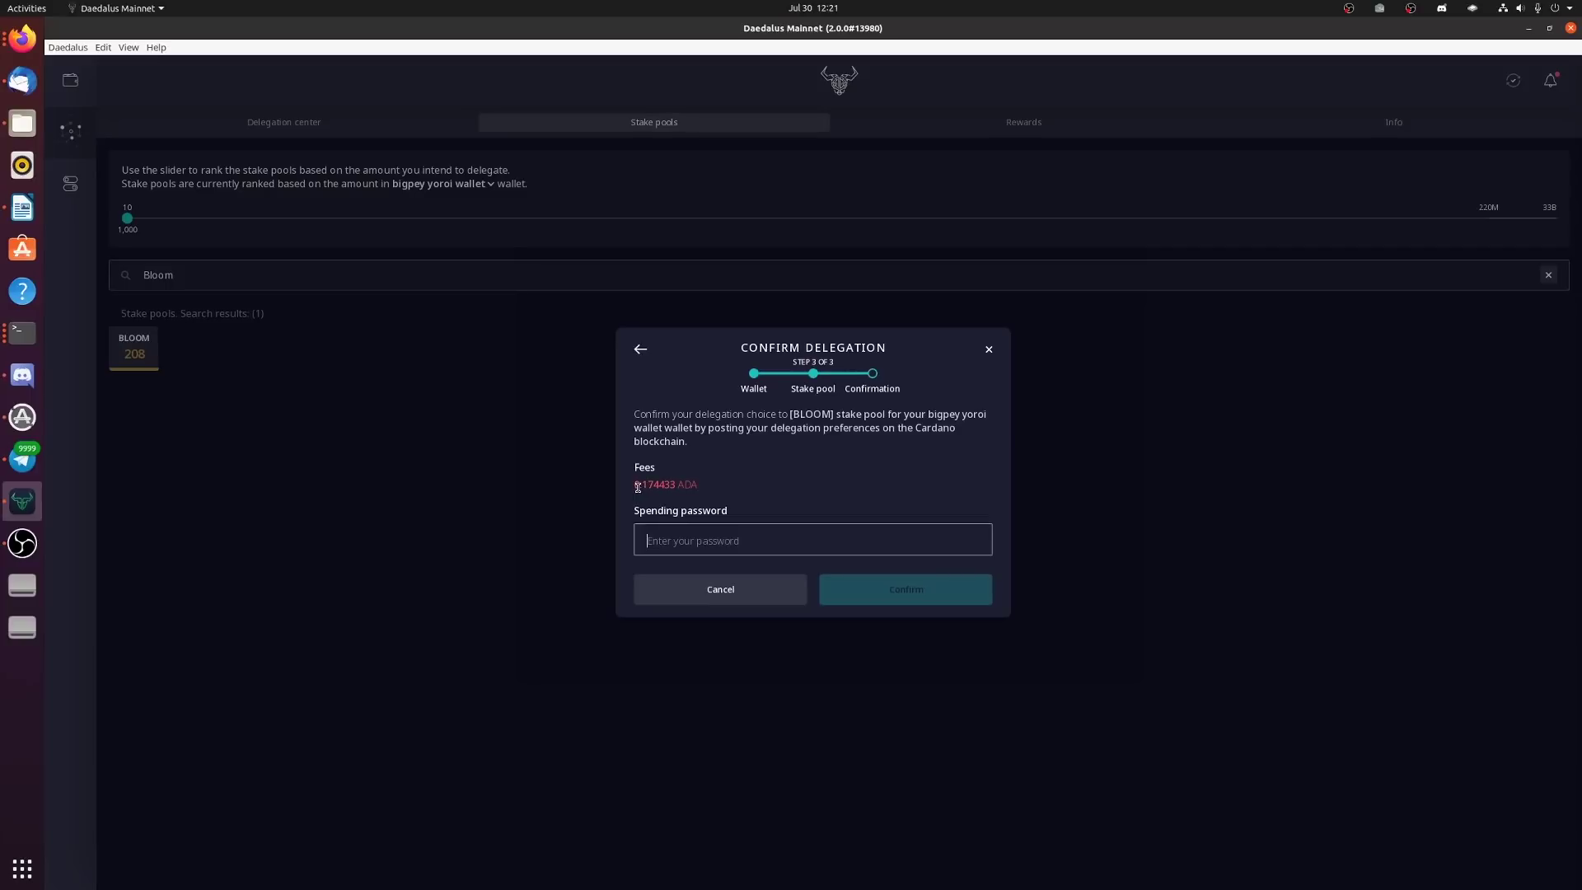
drag(636, 484, 676, 486)
click(691, 520)
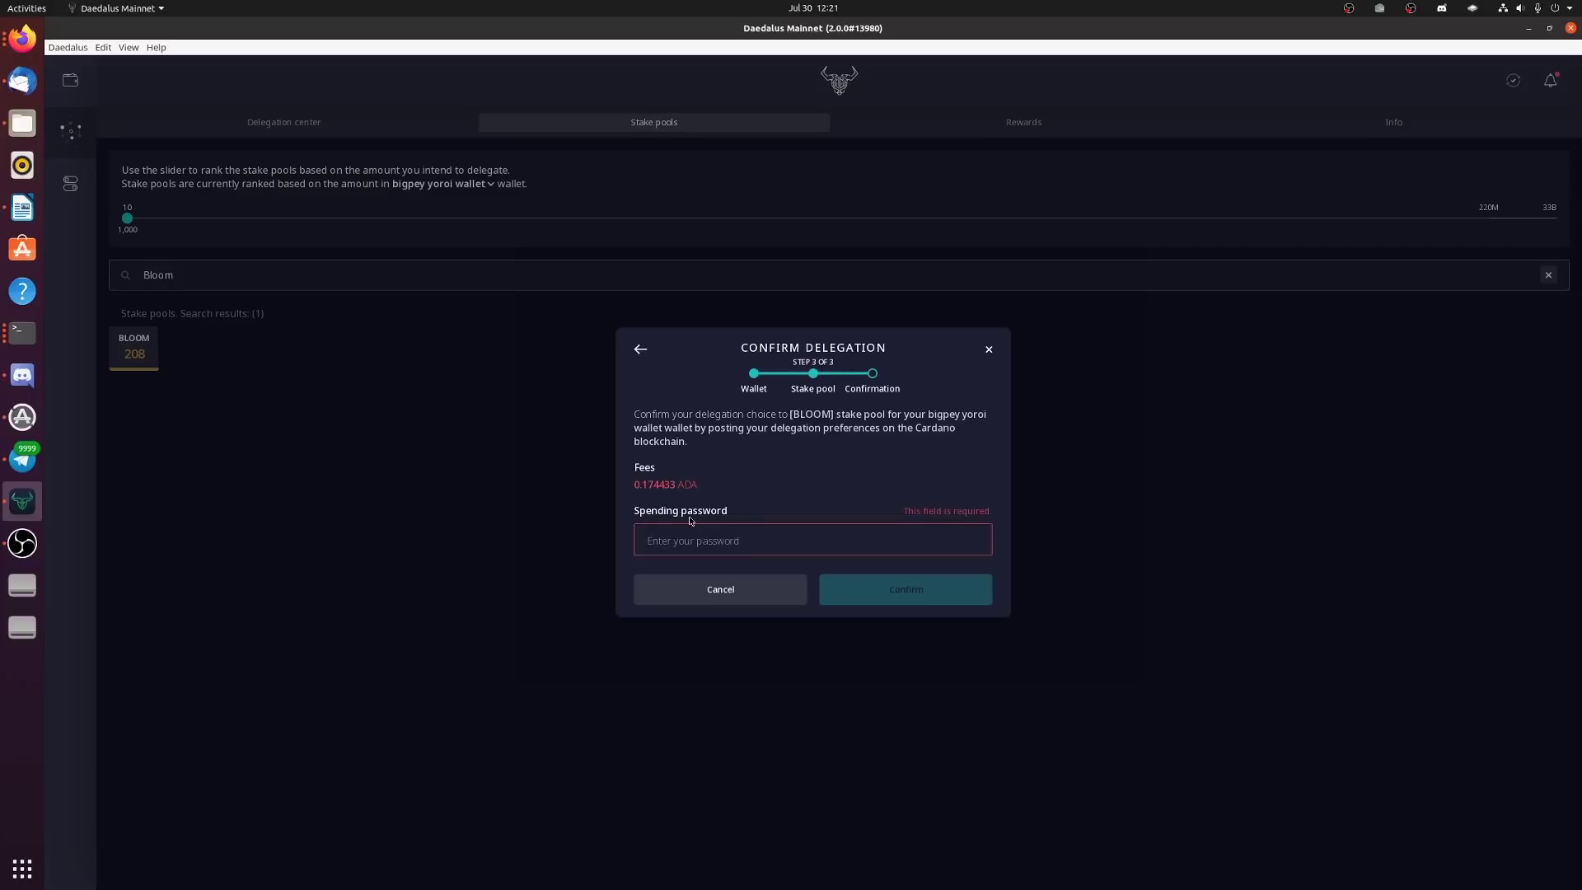
text(••••••••••)
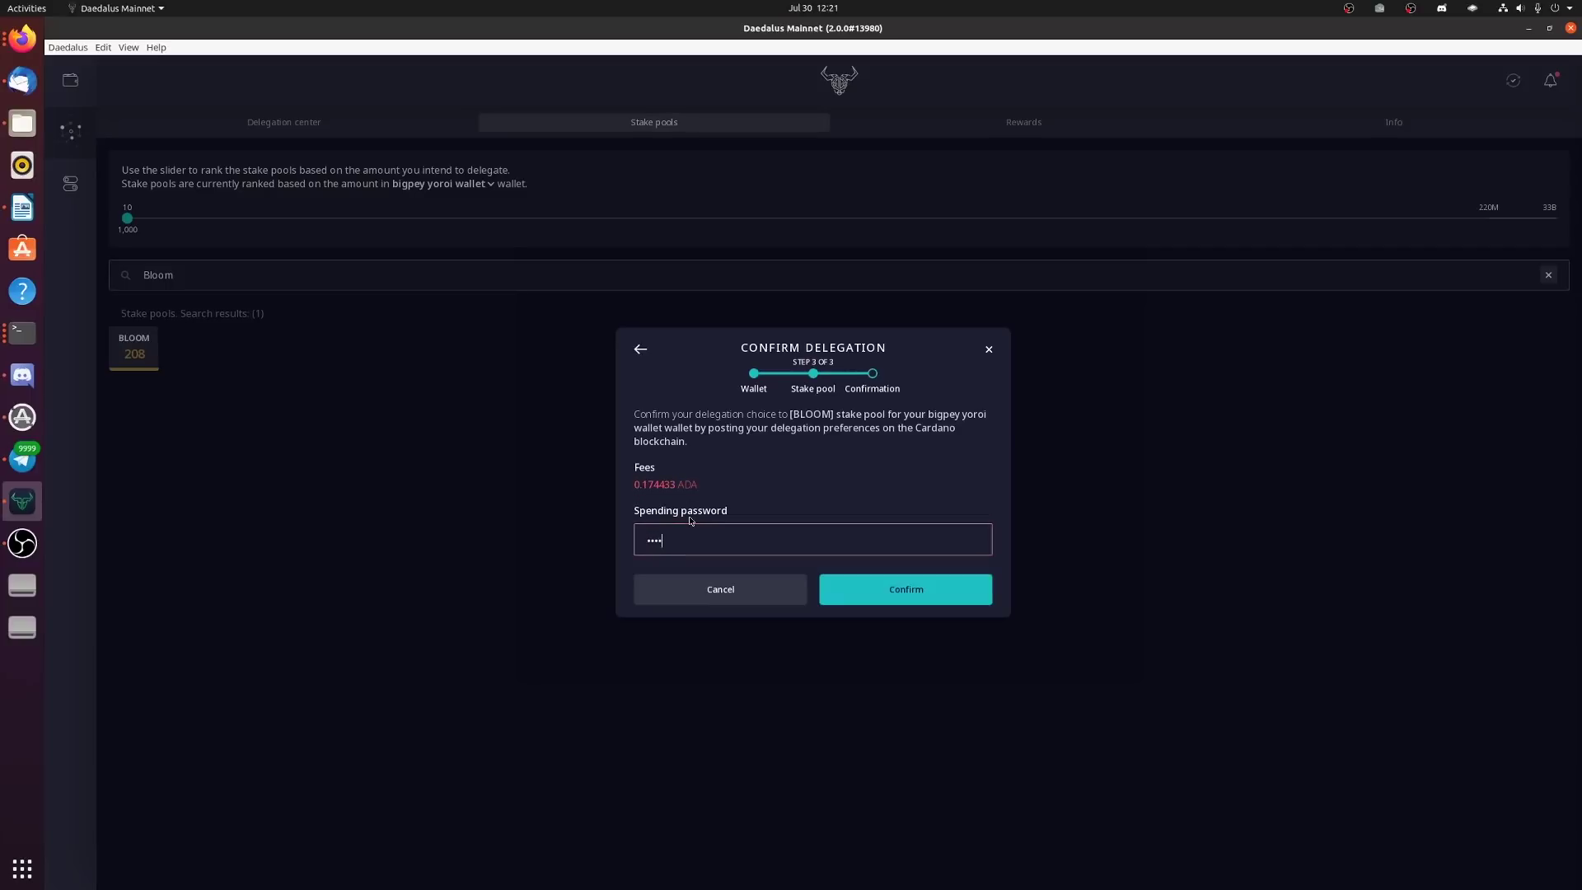
text(•••)
click(878, 587)
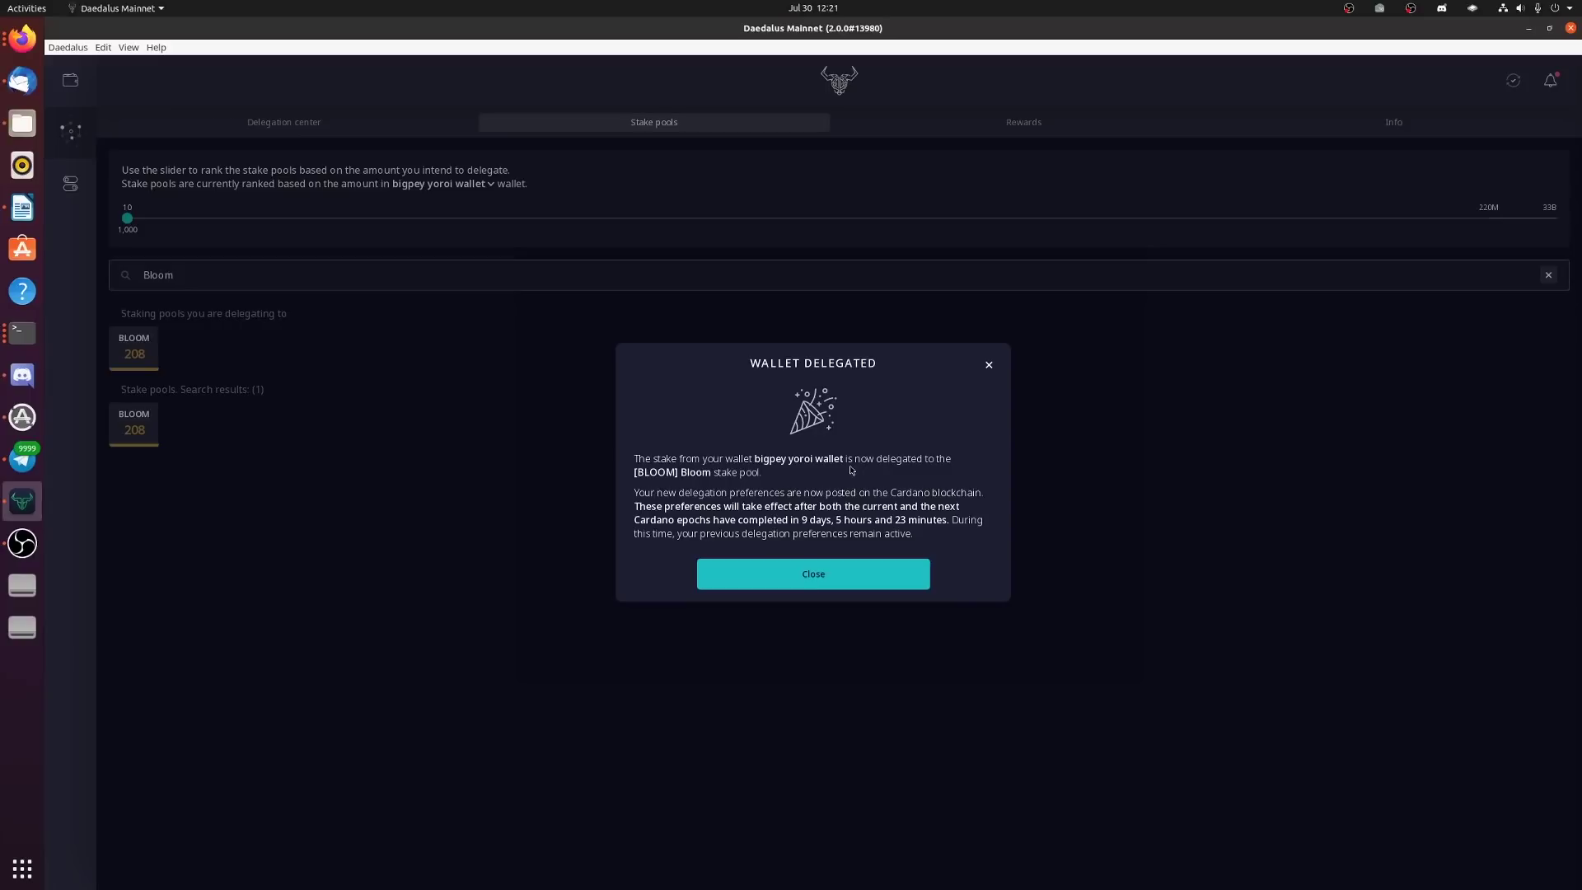
click(744, 578)
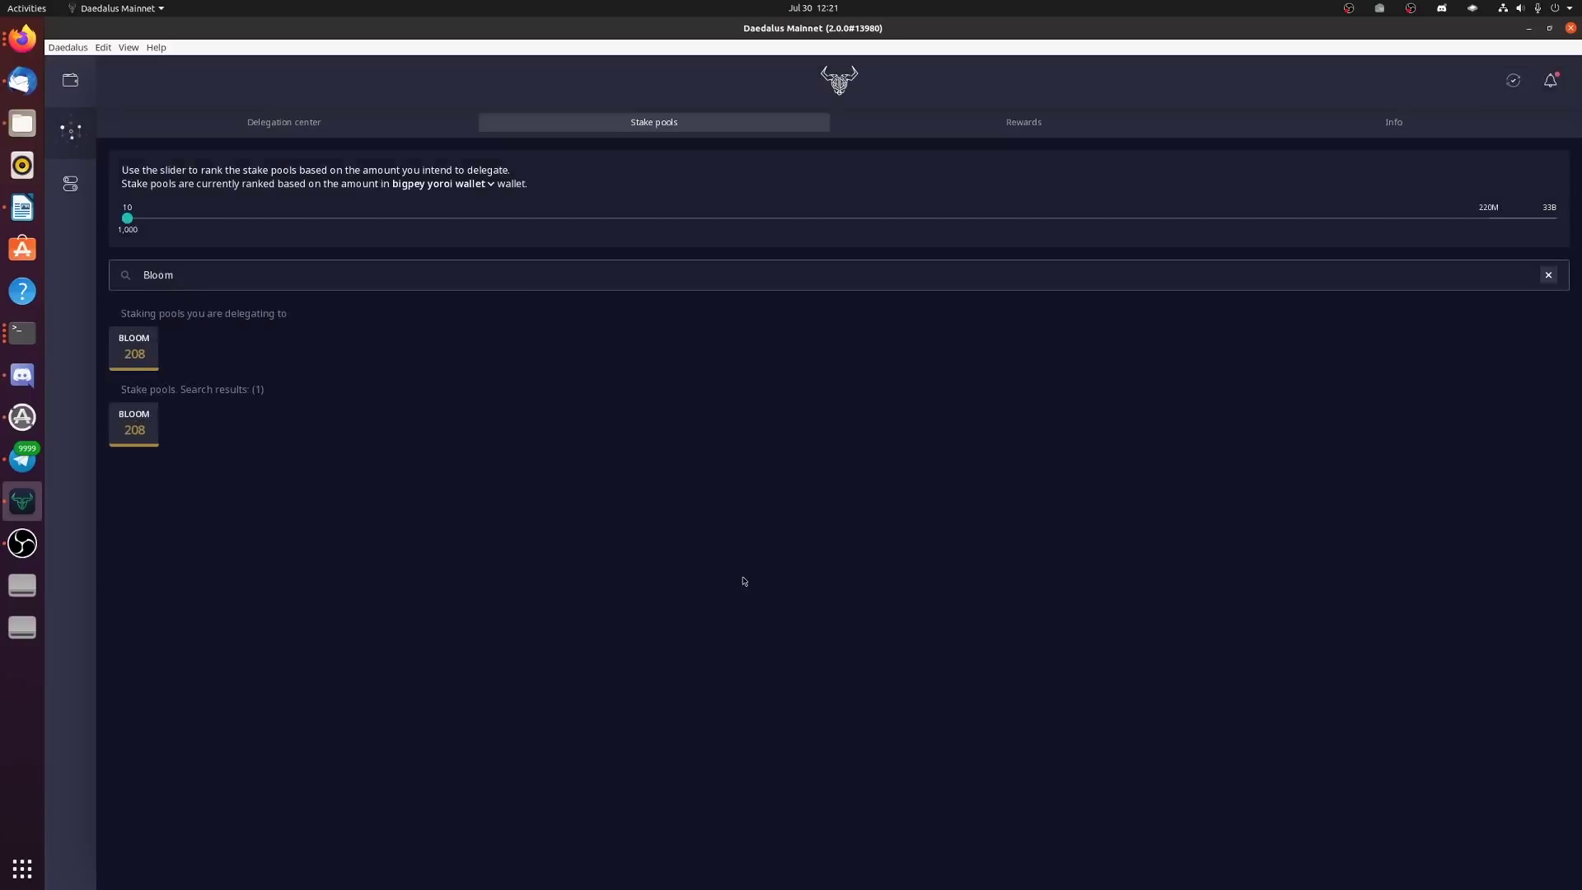
Check the details of the delegated BLOOM pool, and switch to Firefox to view the Cardano delegation cycle chart
click(131, 354)
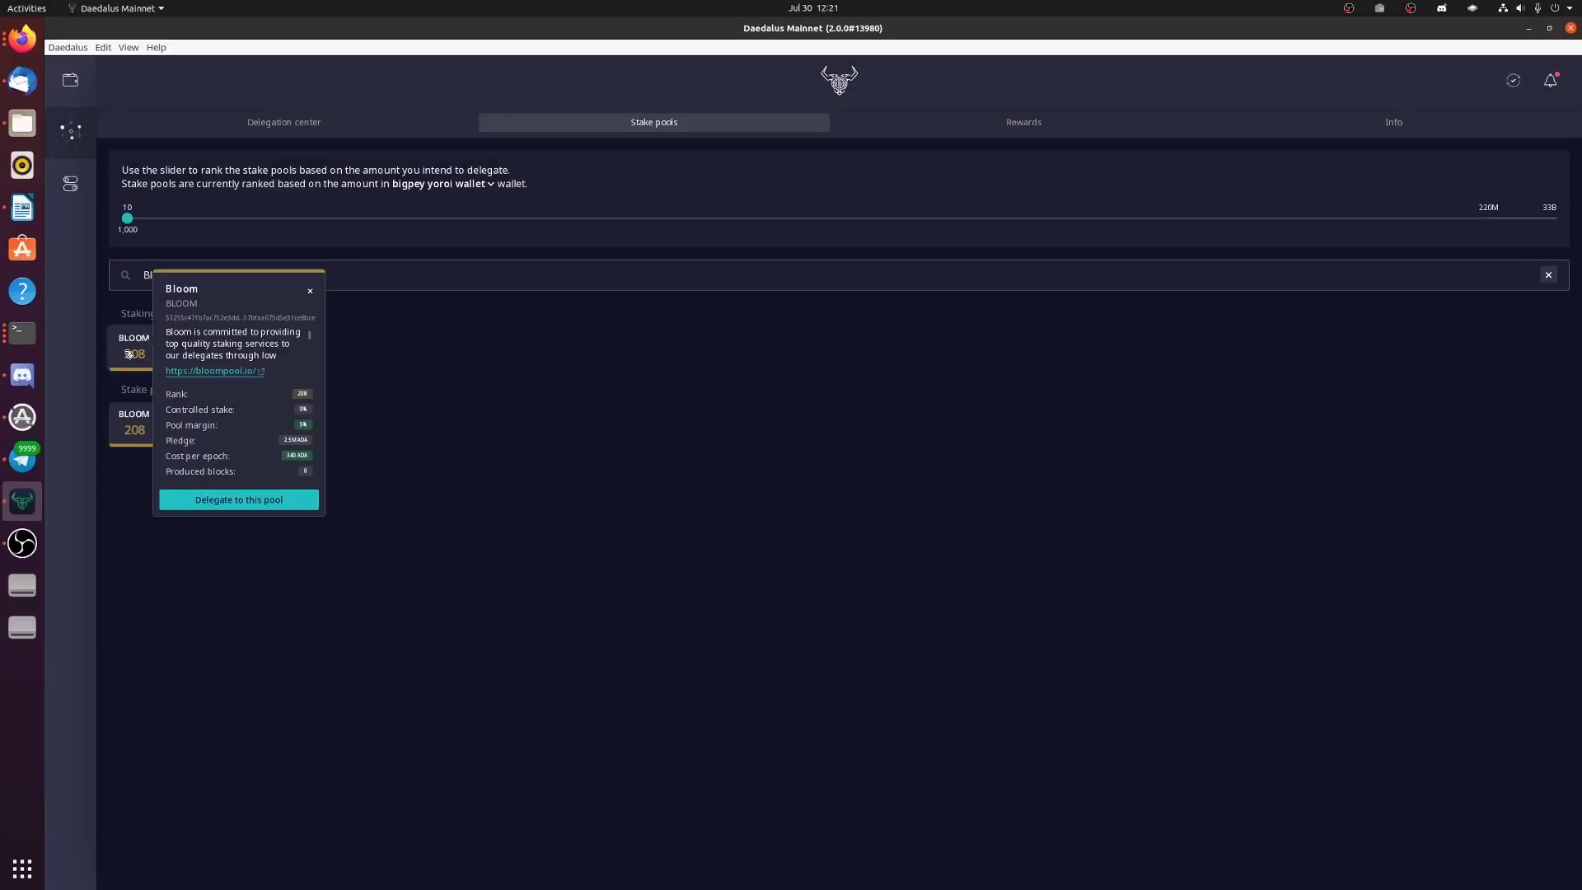
click(130, 354)
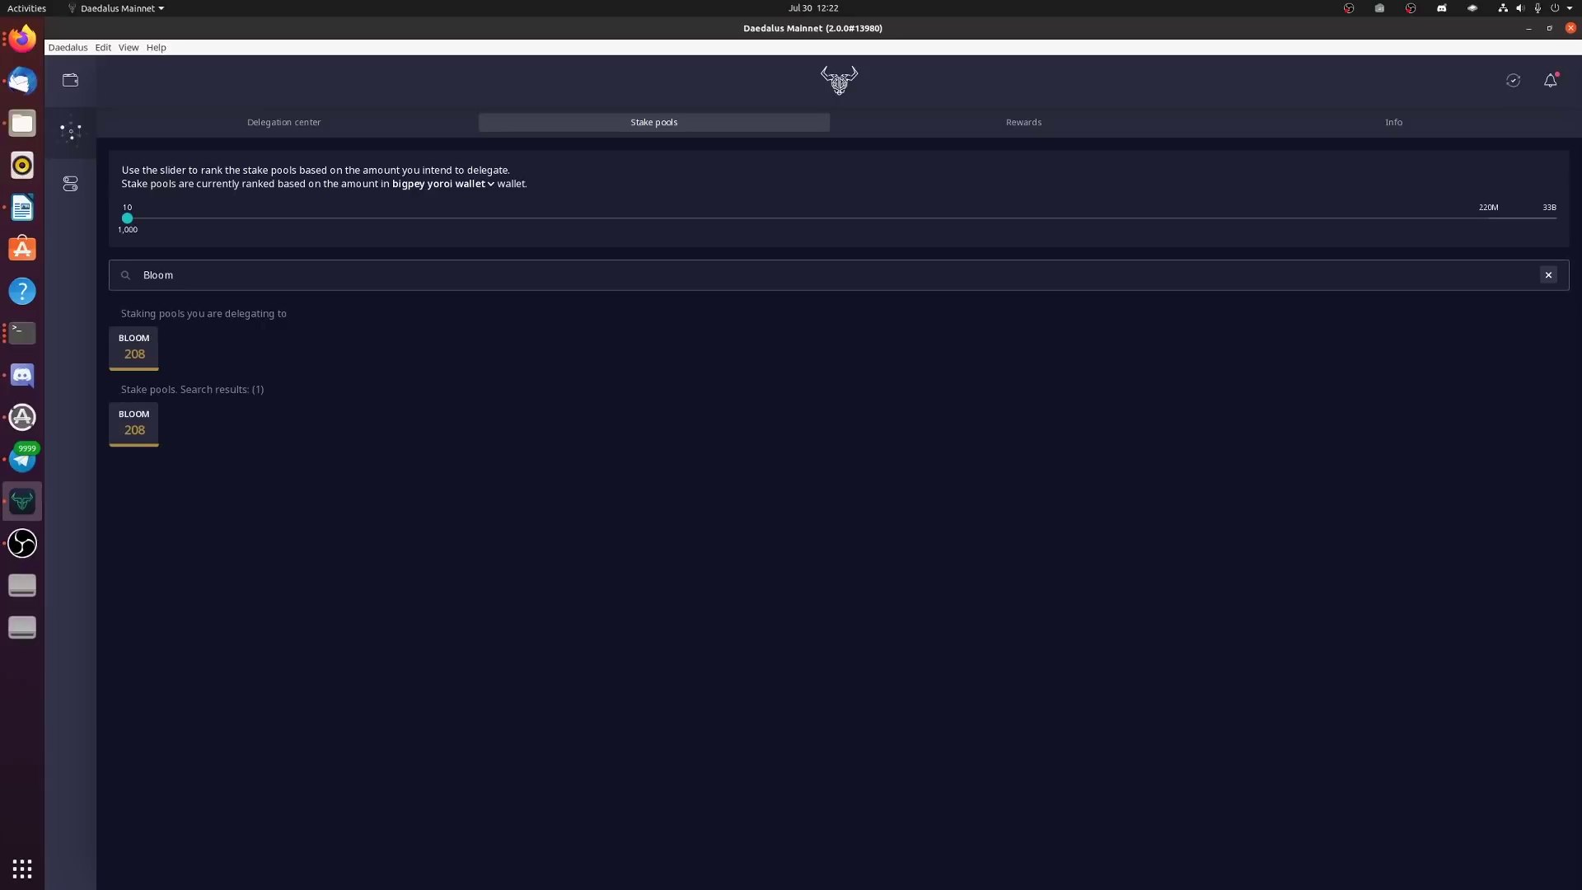
key(alt+Tab)
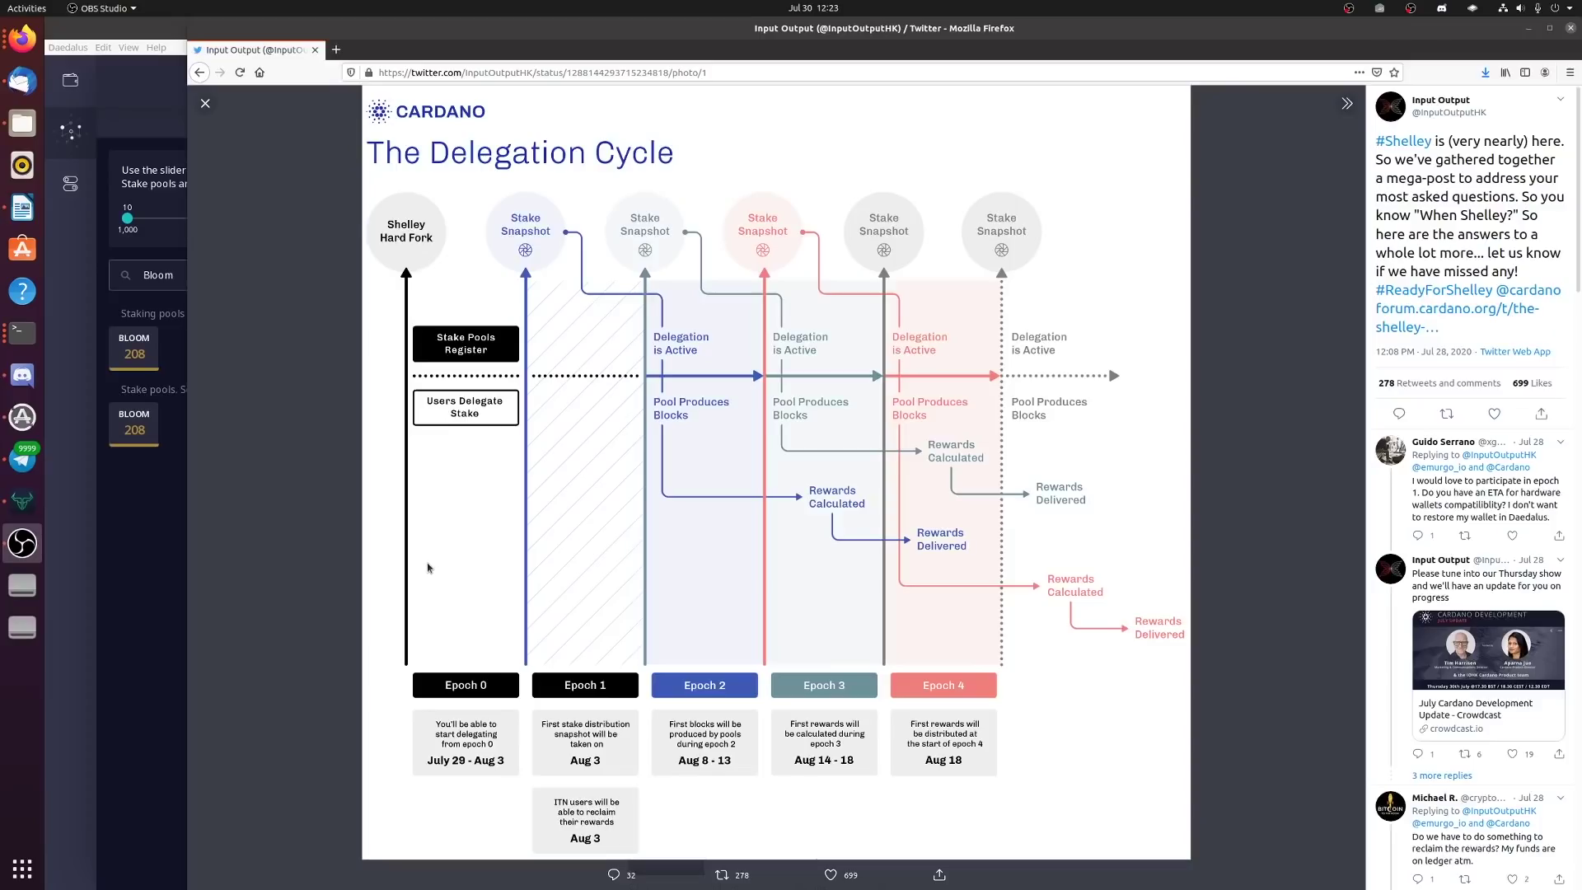